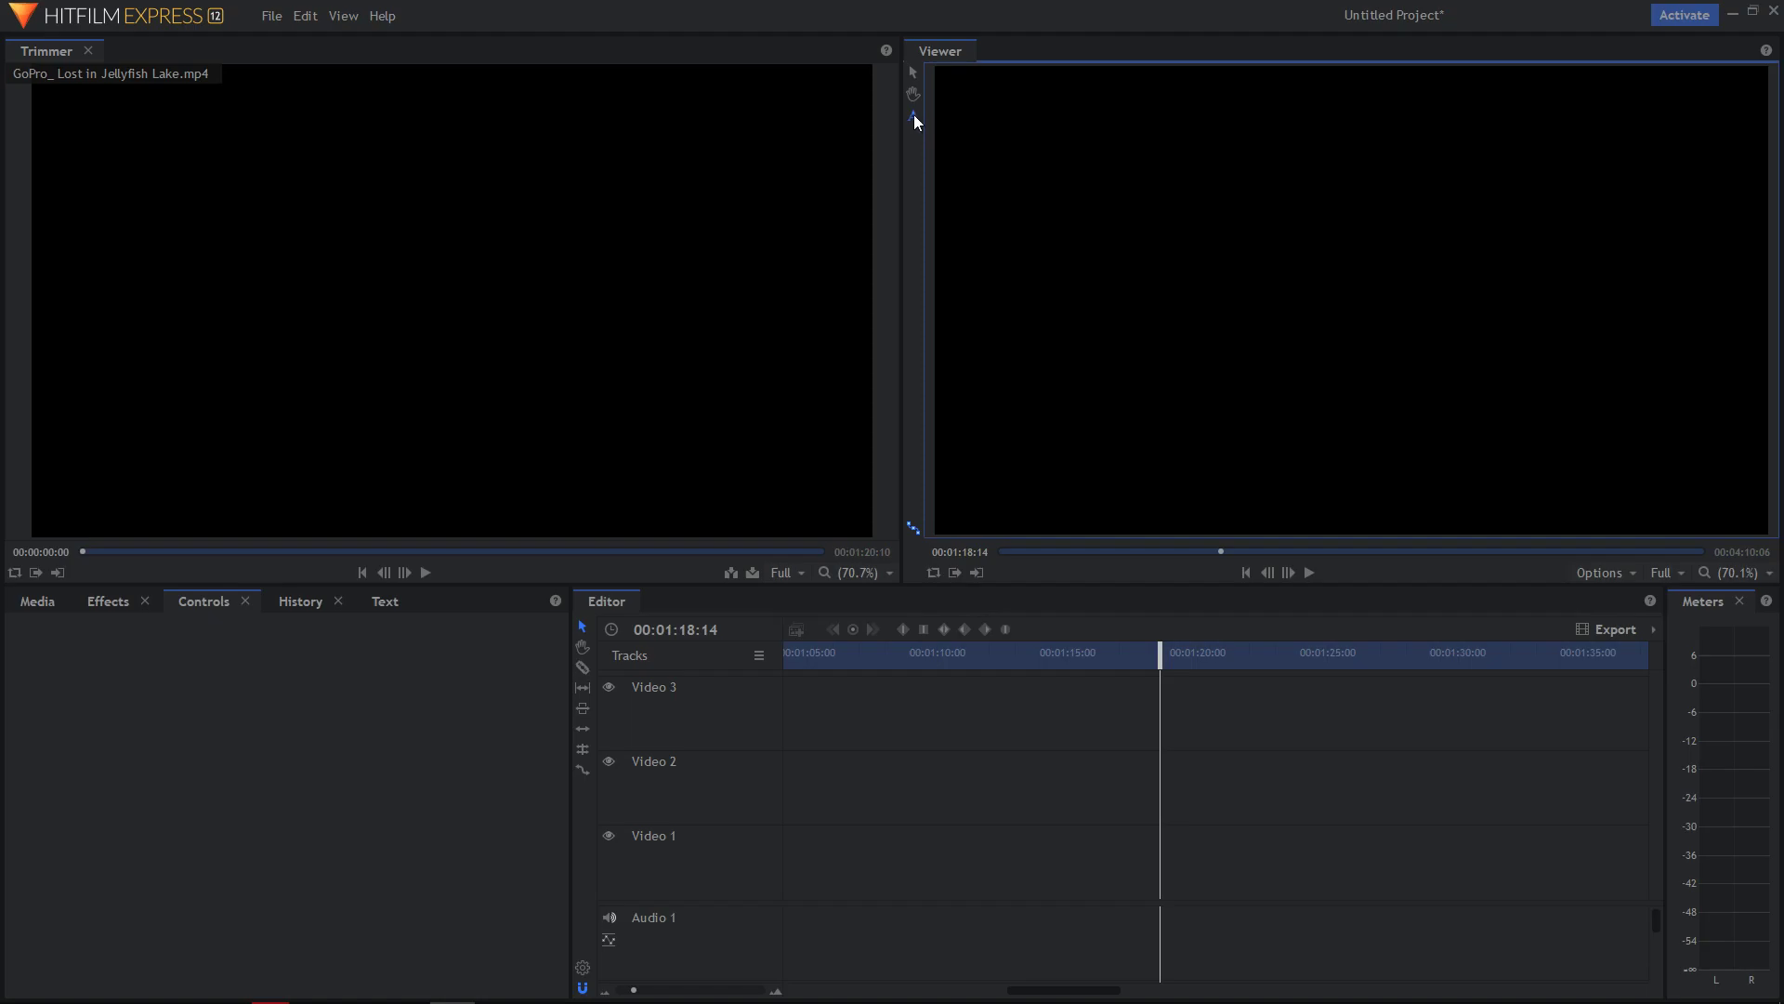
# Create a text box across the lower middle of the frame and enter CINEMATIC.
pyautogui.moveTo(1035, 301); pyautogui.dragTo(1626, 464)
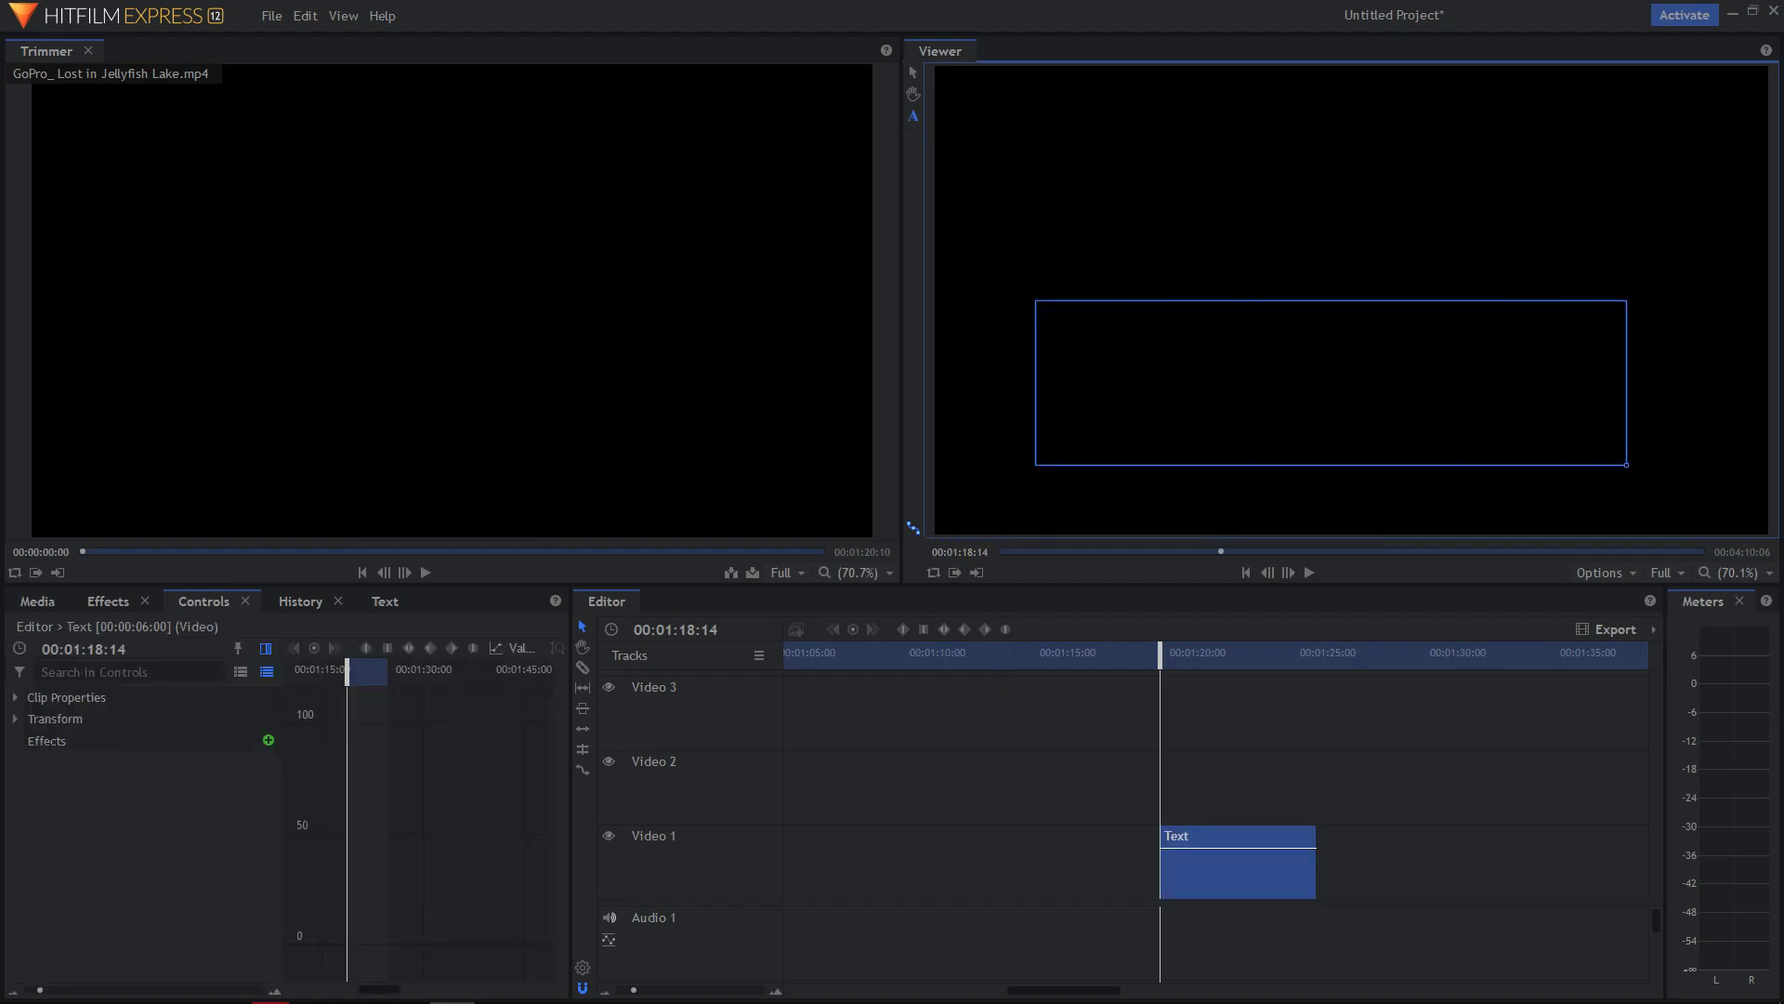
pyautogui.write('CINEM')
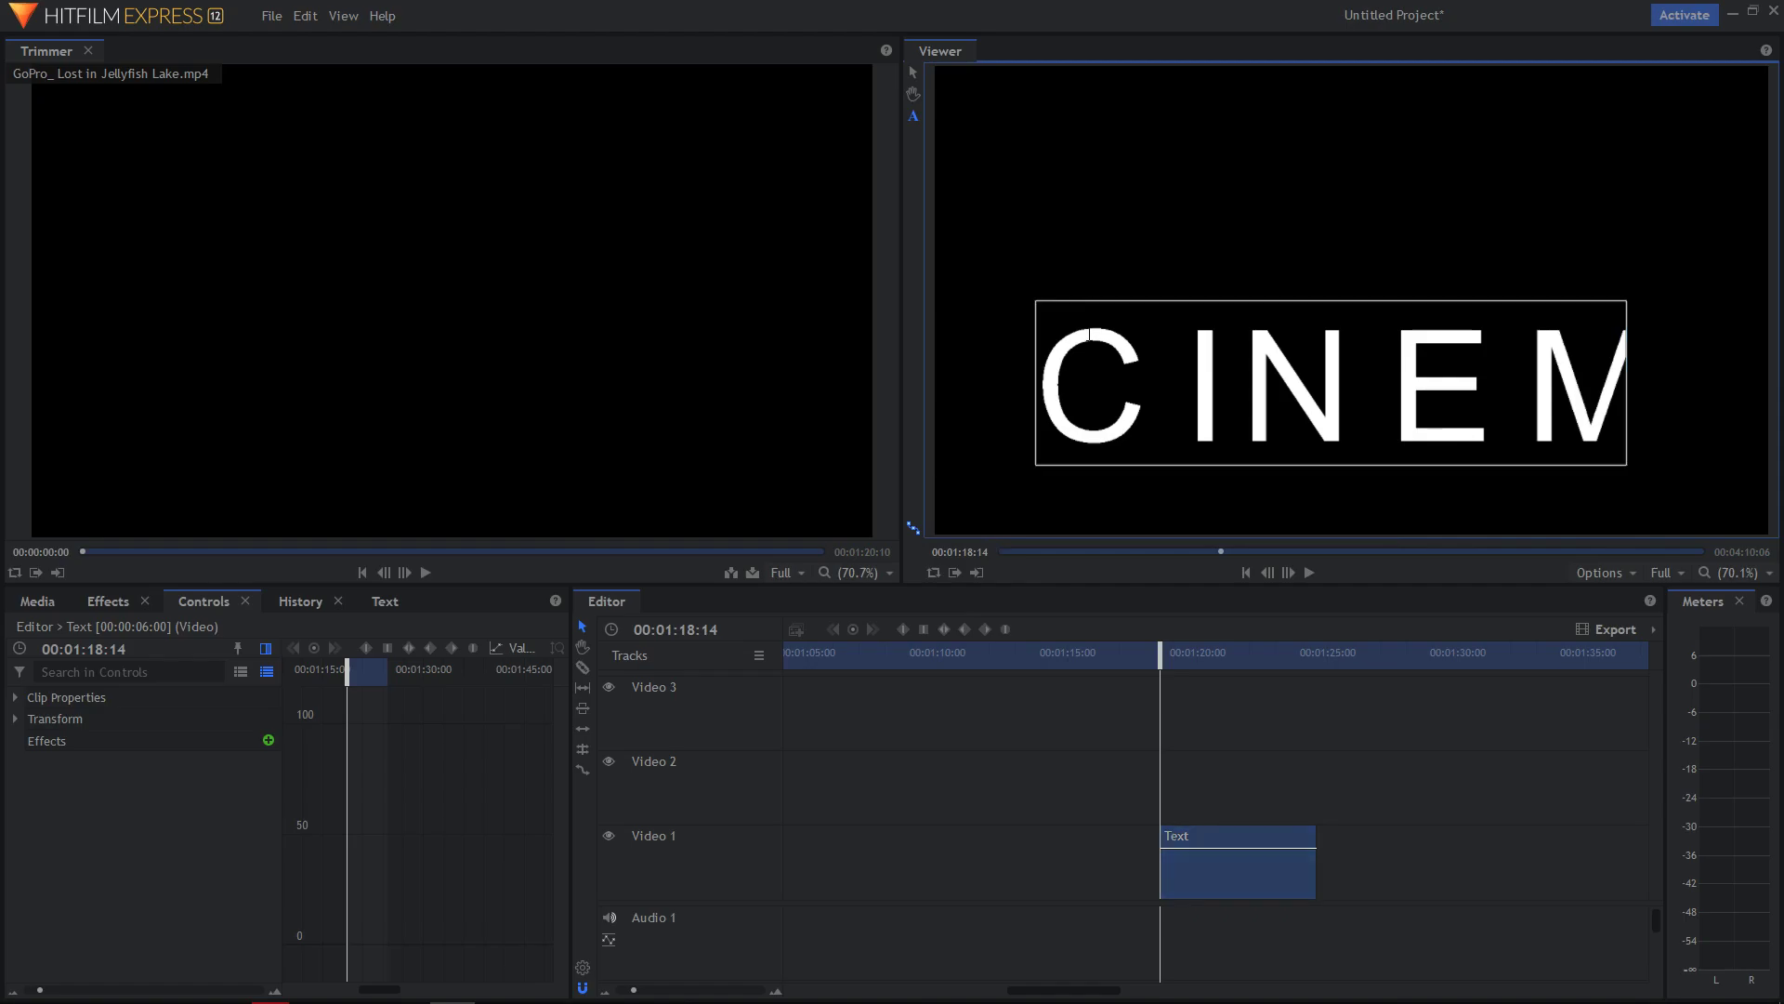
# Trim the text clip on Video 1 to about two seconds, playing it back to judge the length.
pyautogui.moveTo(1226, 879)
pyautogui.mouseDown()
pyautogui.moveTo(1297, 868)
pyautogui.moveTo(1244, 868)
pyautogui.mouseUp()
pyautogui.click(1161, 655)
pyautogui.press('space')
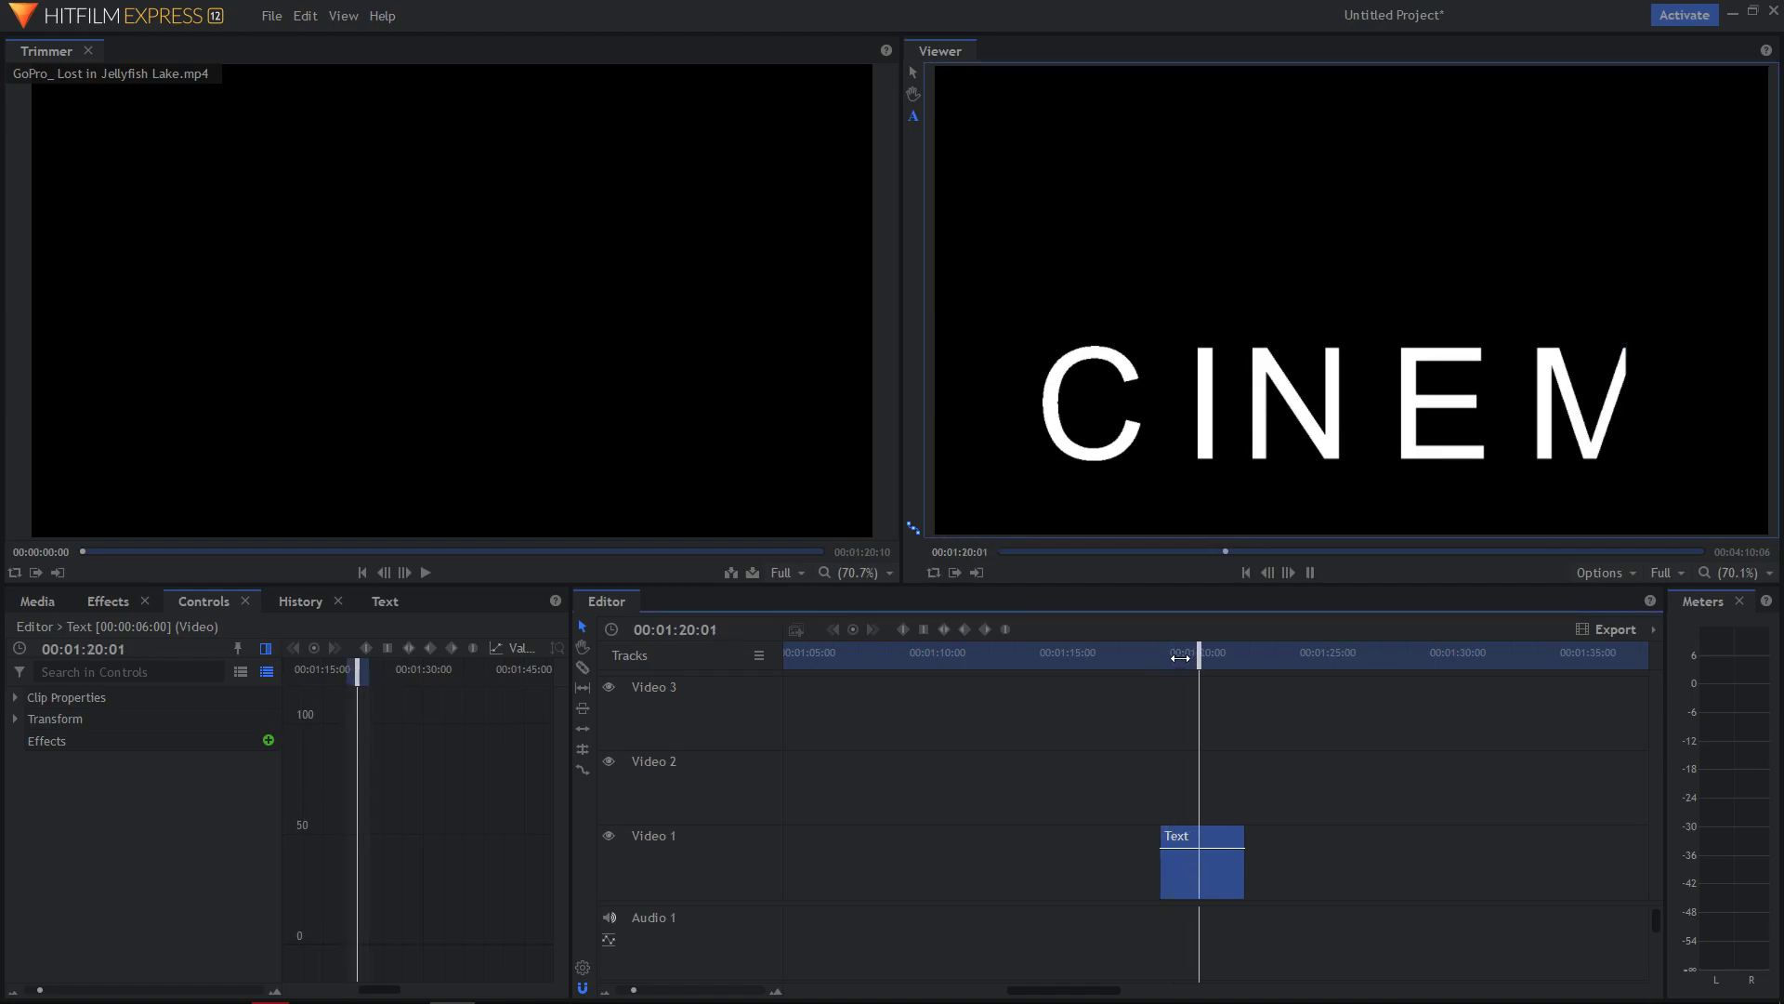
pyautogui.press('space')
pyautogui.moveTo(1247, 866); pyautogui.dragTo(1270, 866)
pyautogui.click(1175, 657)
pyautogui.hscroll(-4, 1260, 823)
pyautogui.hscroll(3, 1260, 828)
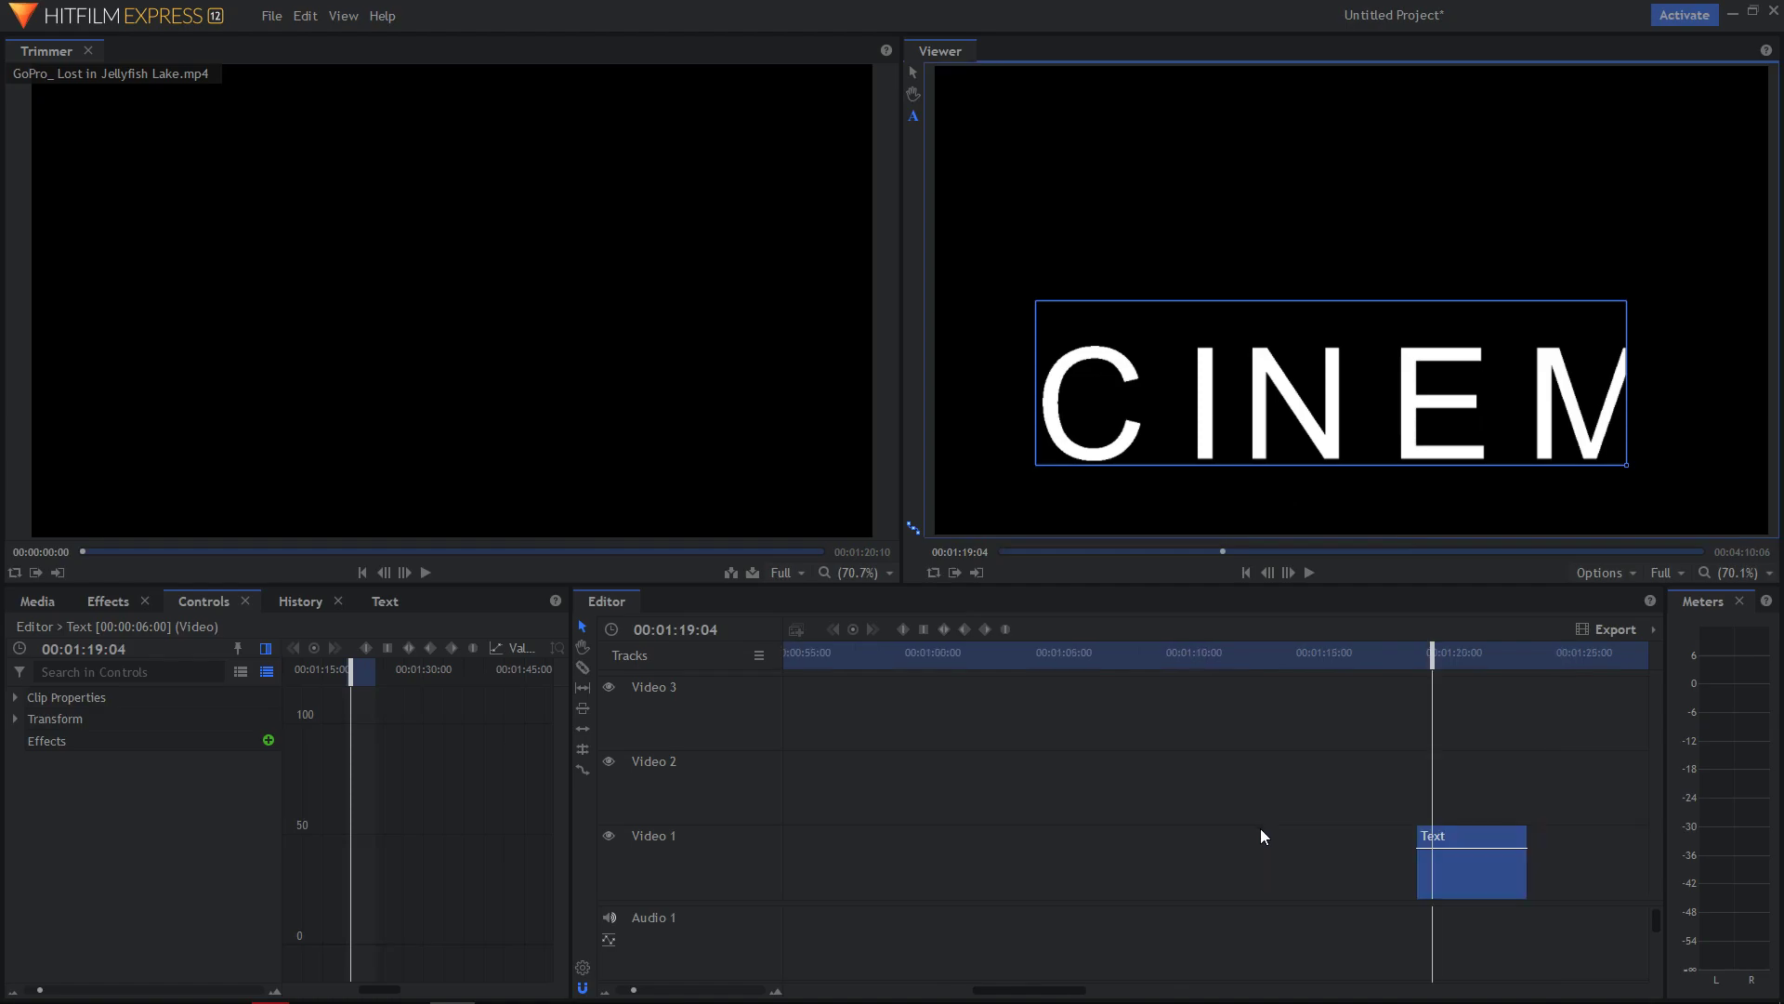
pyautogui.moveTo(1399, 869); pyautogui.dragTo(1335, 862)
pyautogui.click(1281, 657)
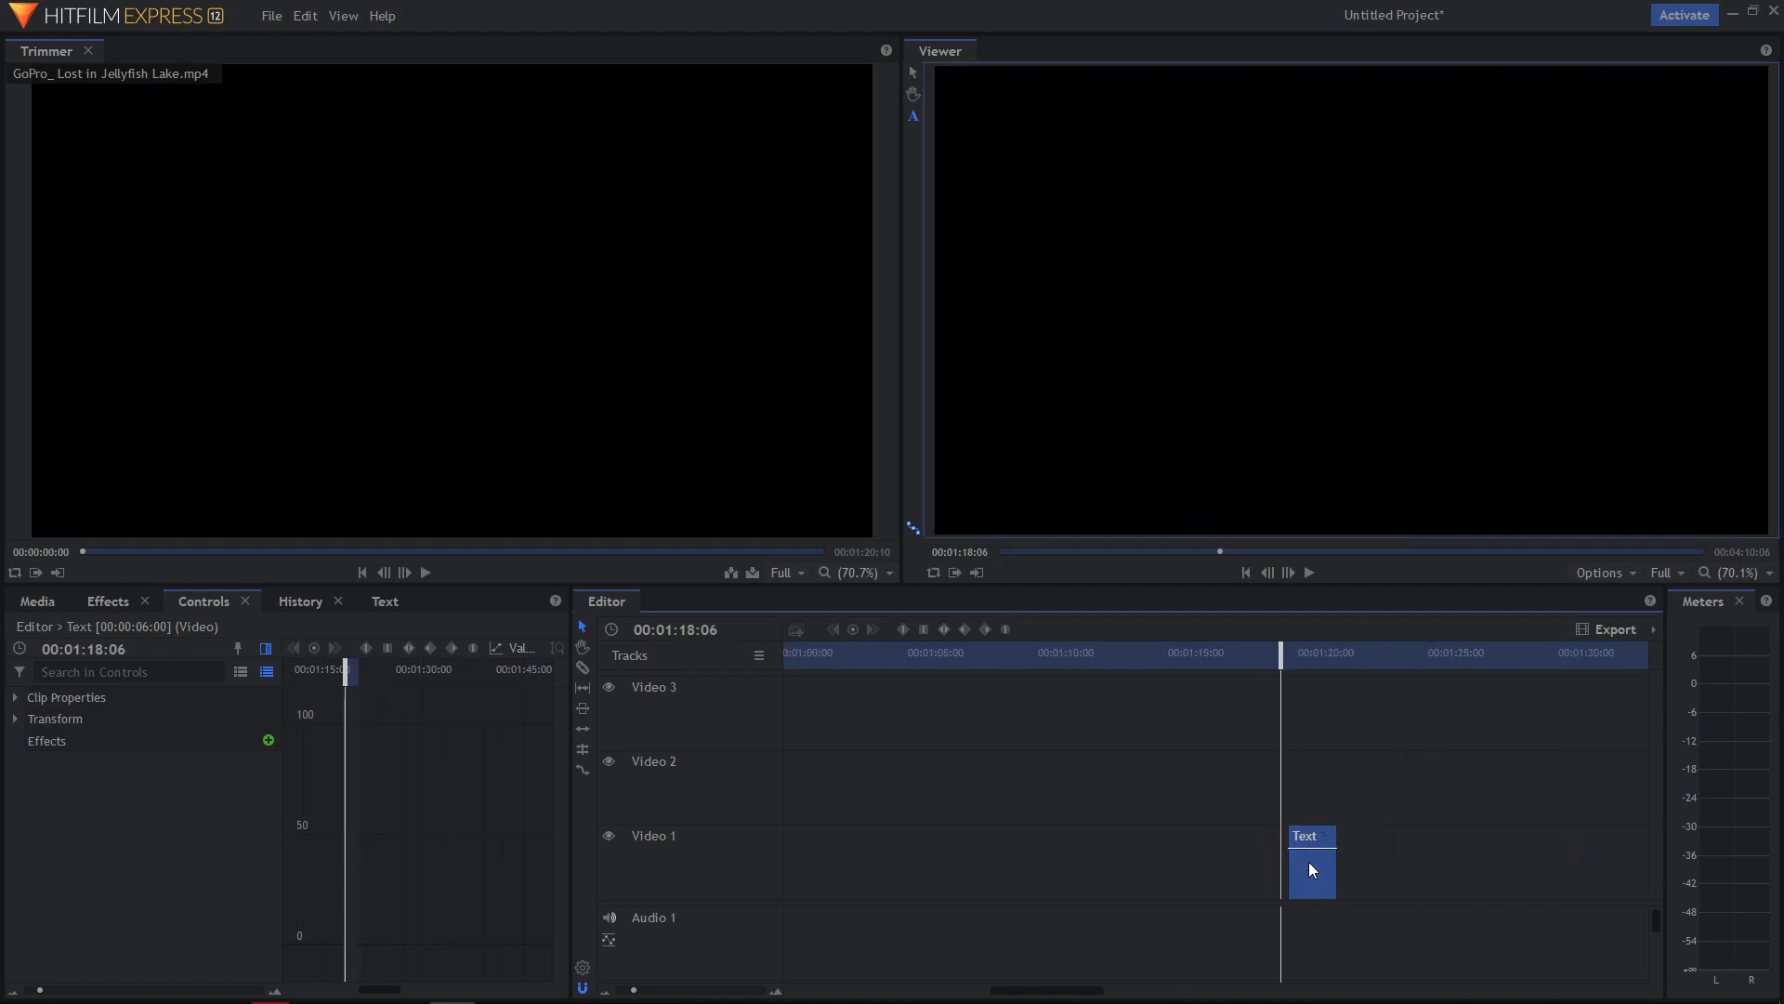
# Set the font size of the whole CINEMATIC text to 124.
pyautogui.click(1311, 656)
pyautogui.click(400, 604)
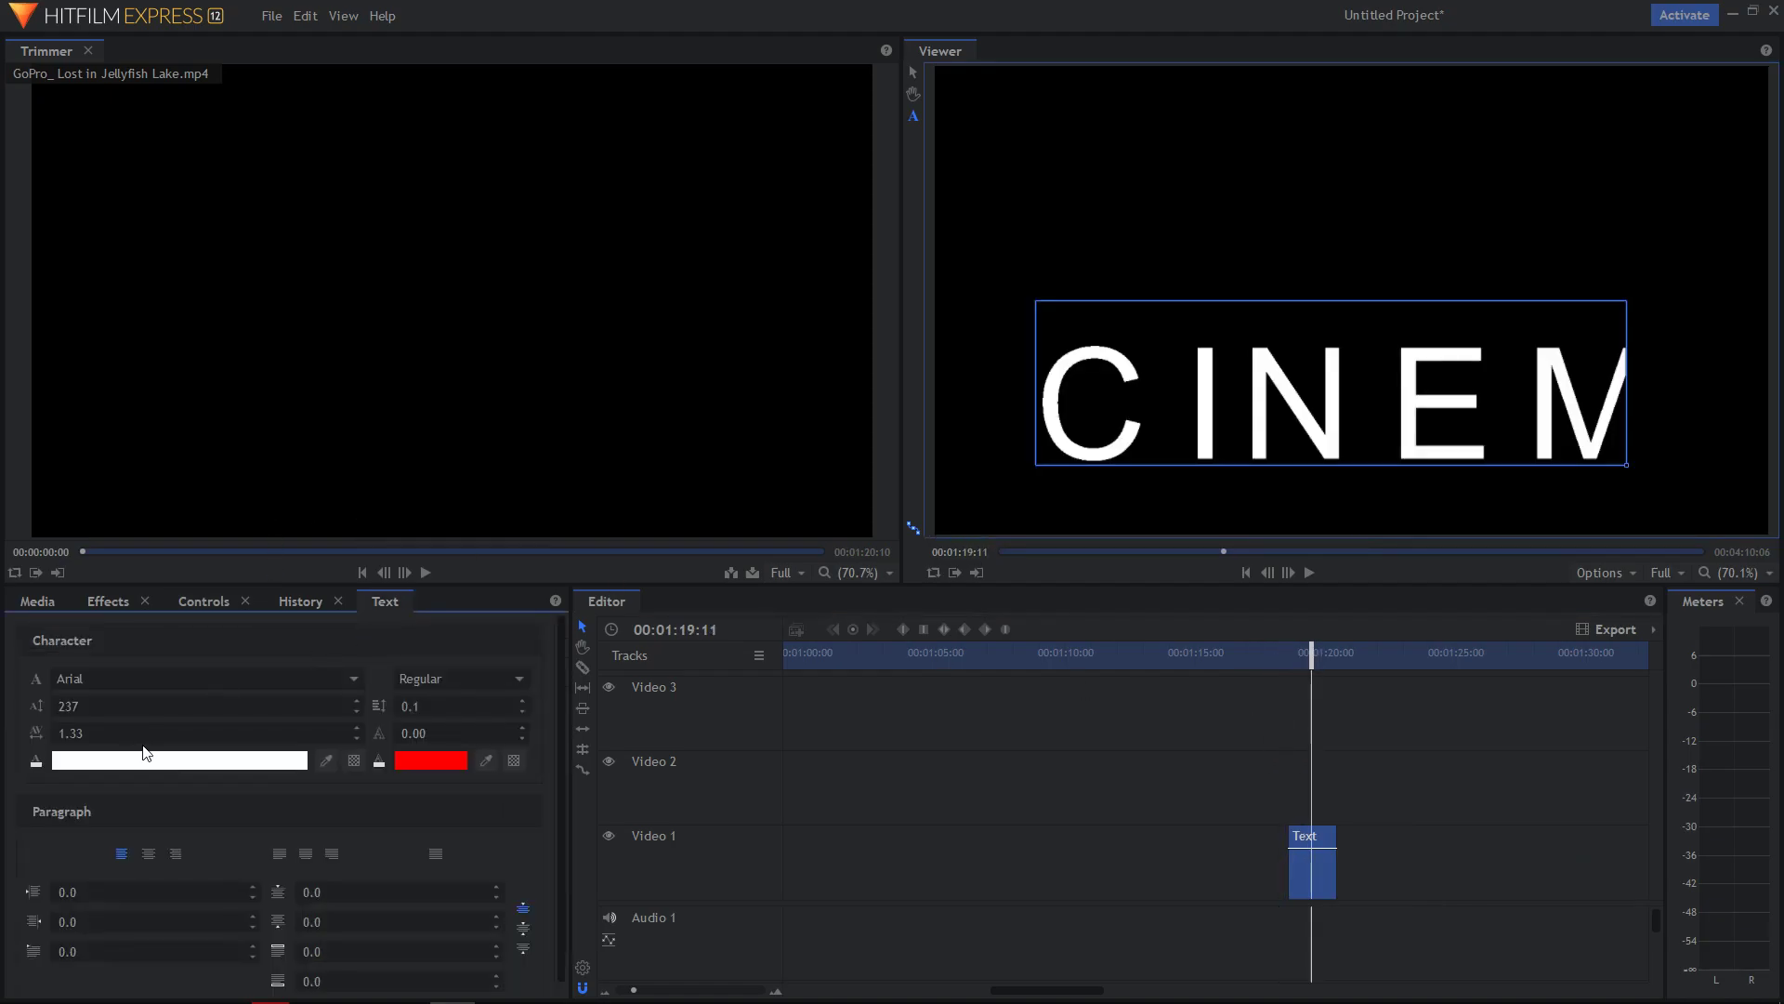
pyautogui.click(69, 706)
pyautogui.write('171')
pyautogui.moveTo(1067, 437); pyautogui.dragTo(1663, 432)
pyautogui.hotkey('ctrl', 'a')
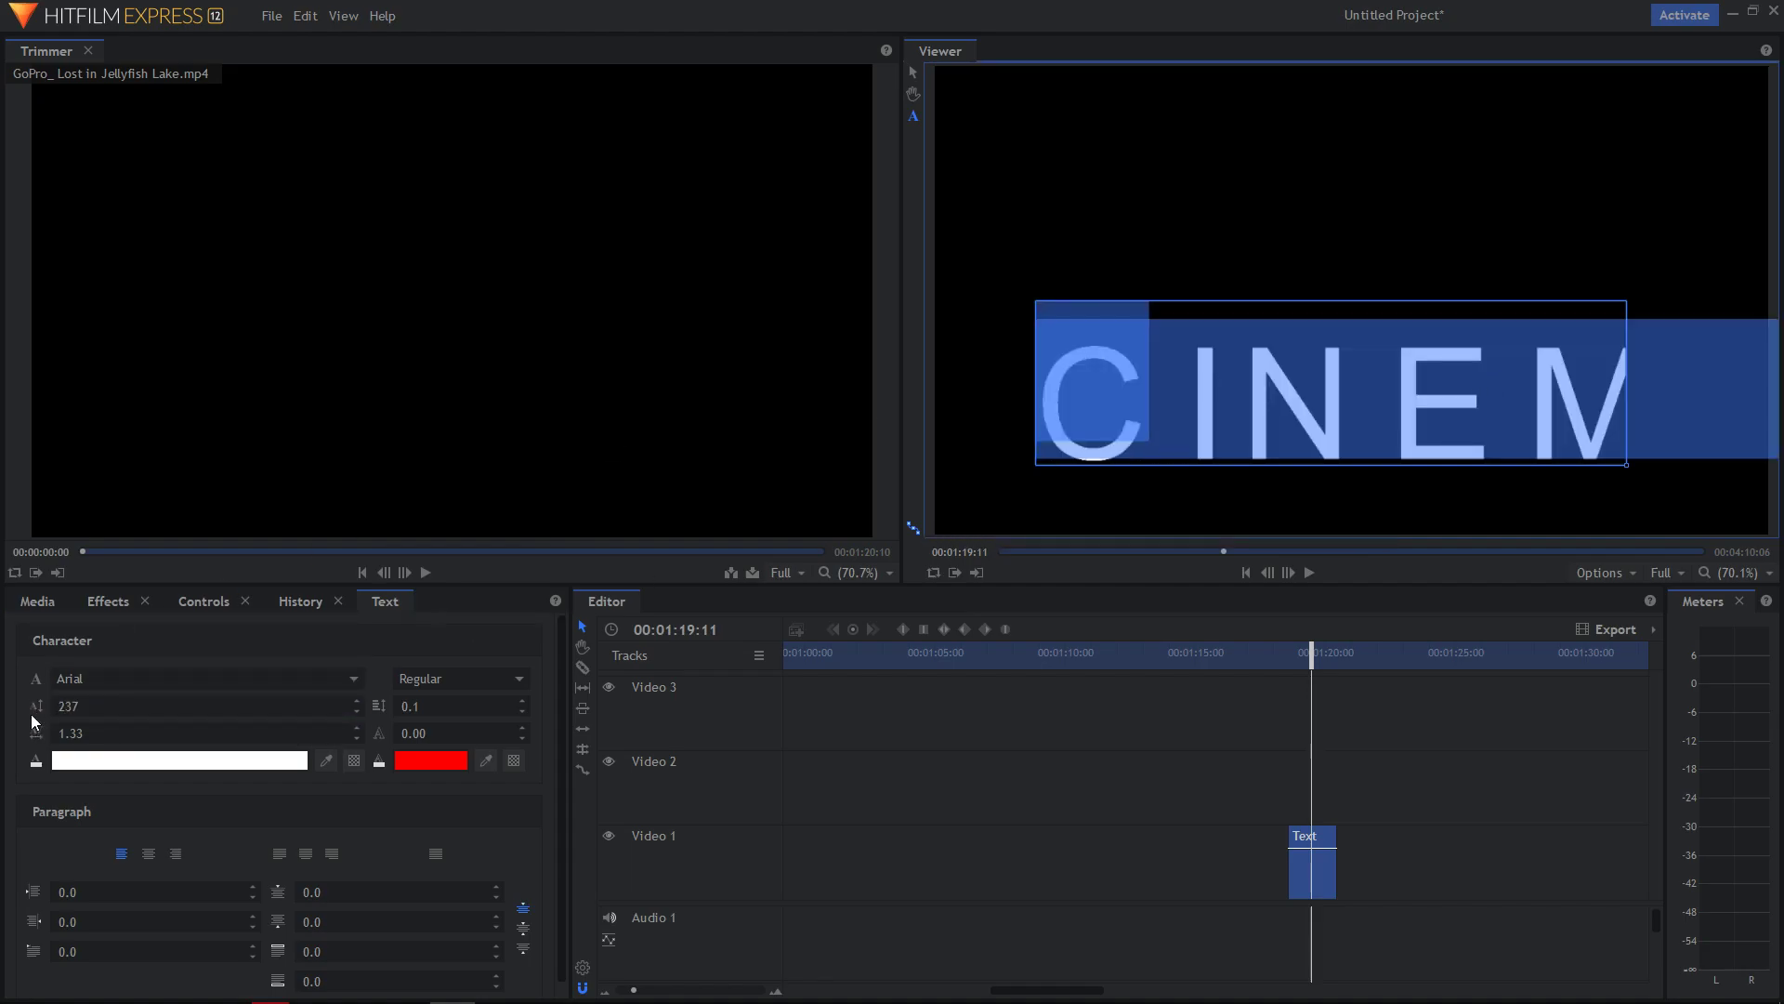
pyautogui.moveTo(60, 705); pyautogui.dragTo(11, 706)
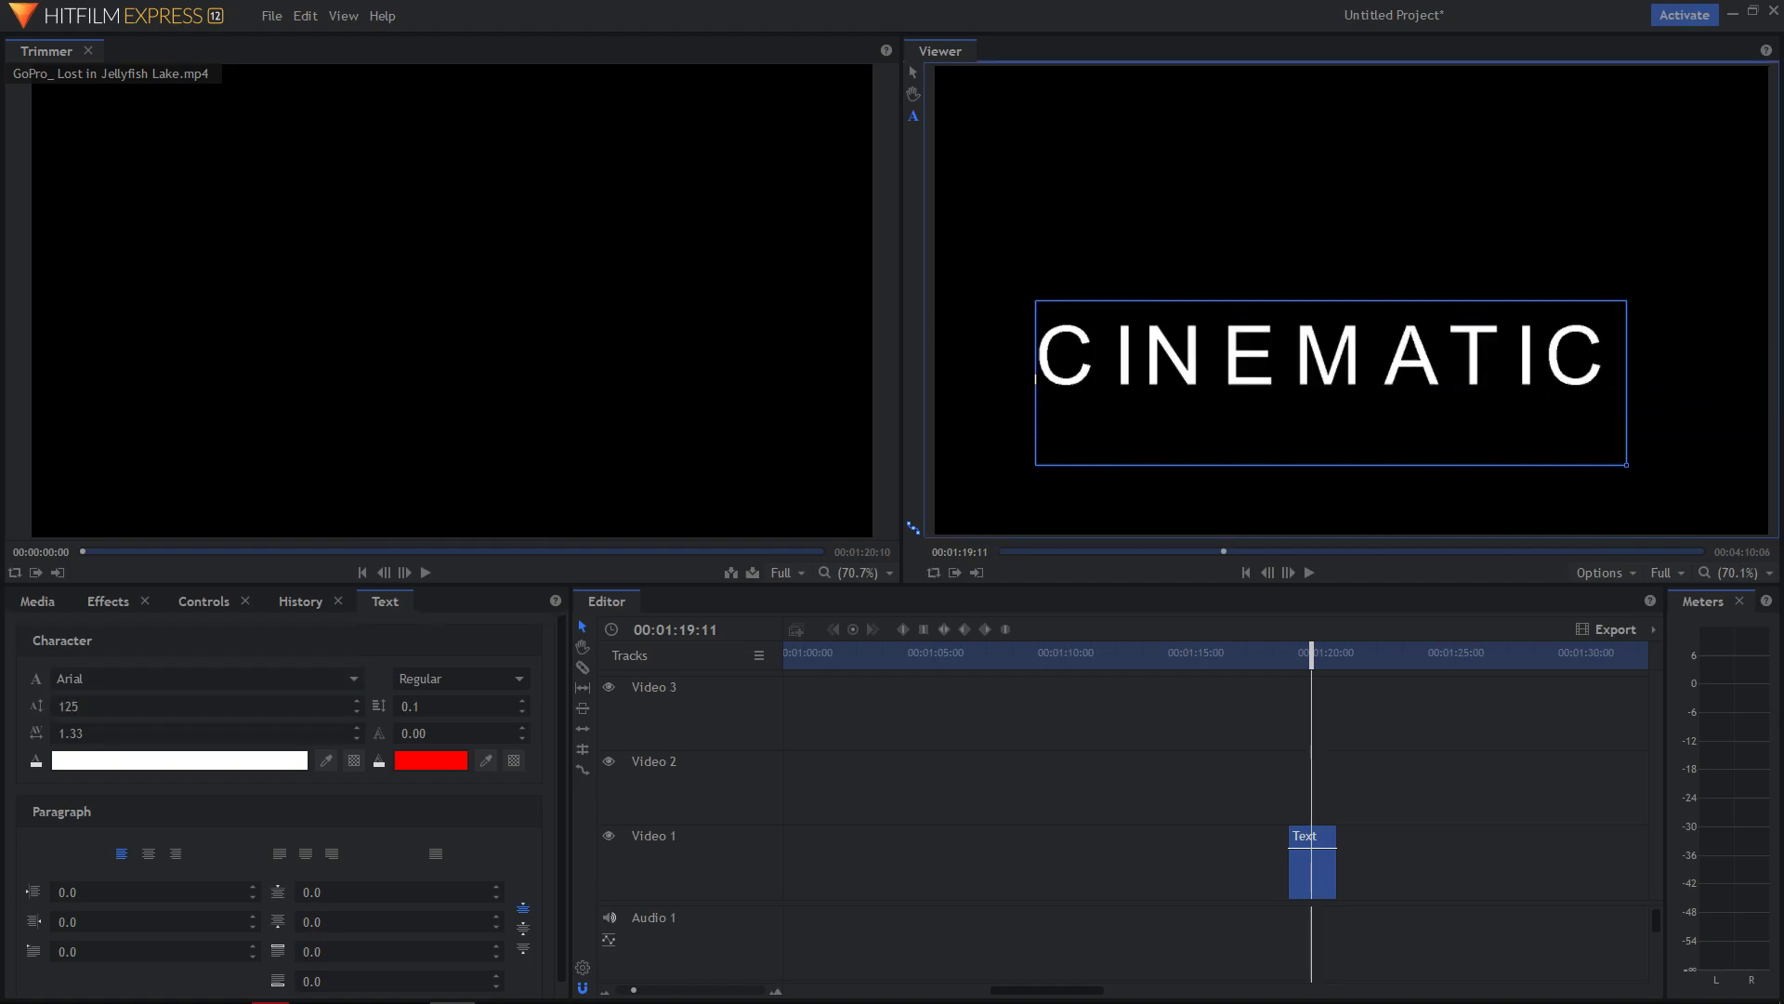
pyautogui.click(193, 699)
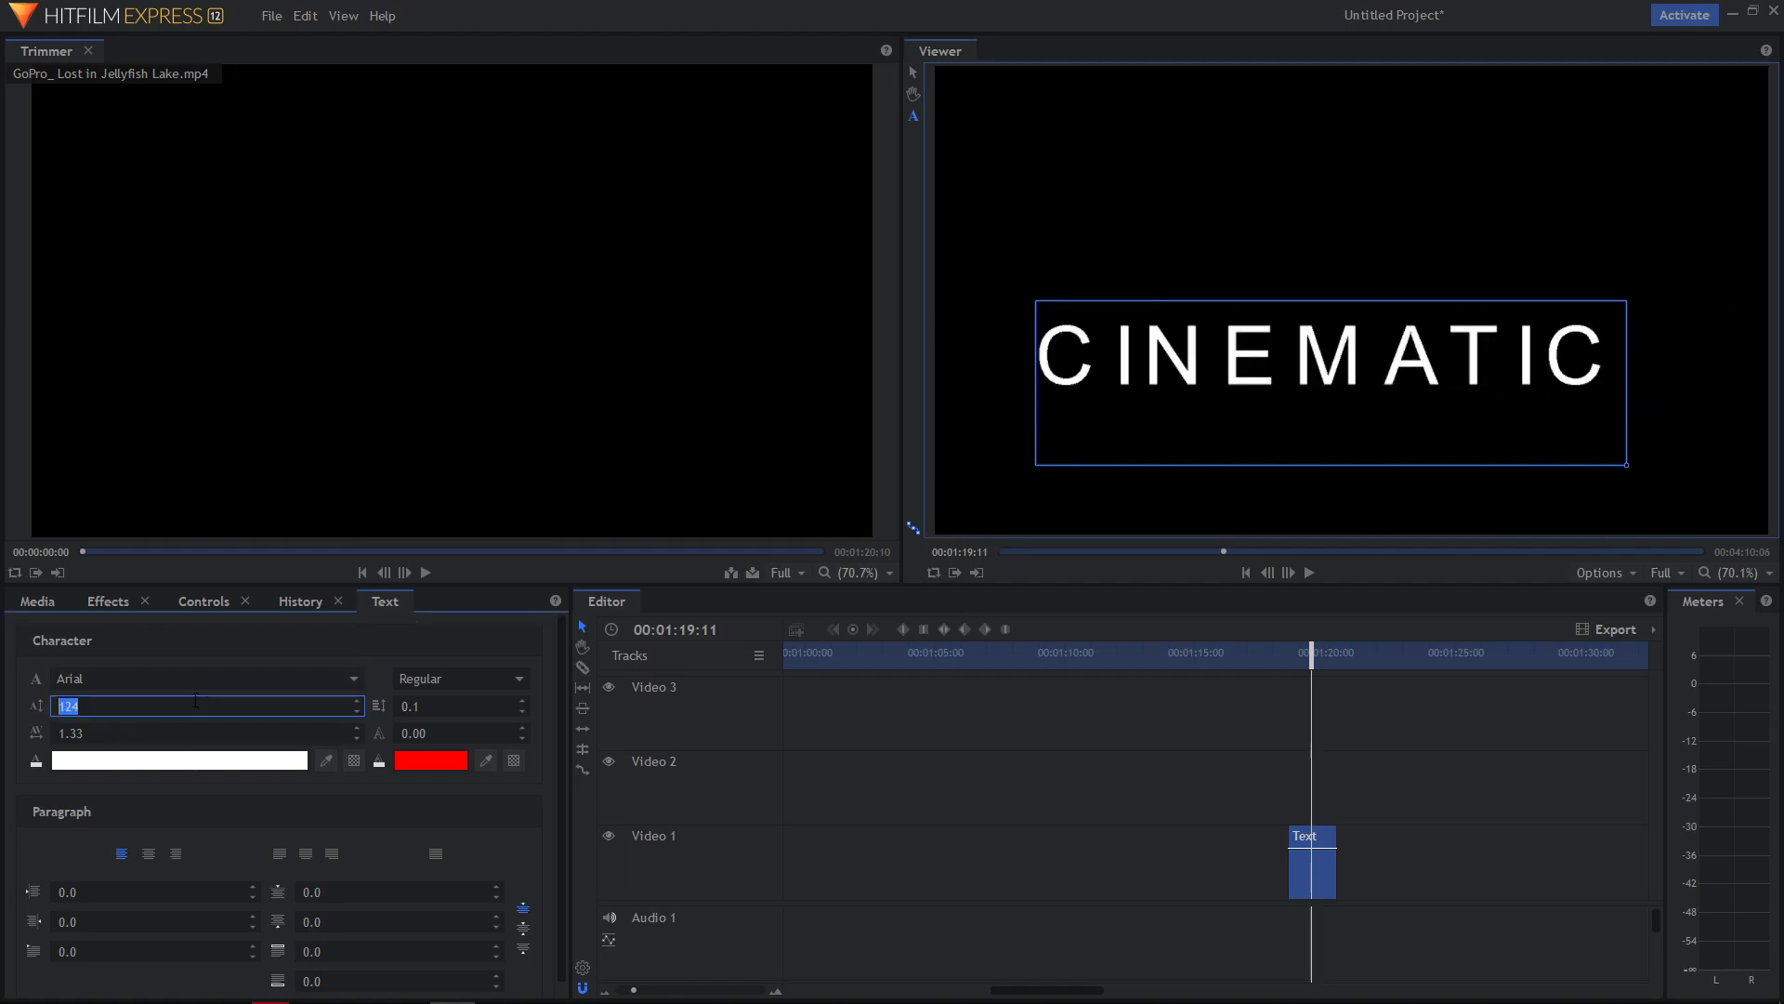
# Keyframe the text clip's opacity from 0% at 00:01:18:17 to 100% at 00:01:19:01 for a fade-in.
pyautogui.click(210, 605)
pyautogui.click(266, 649)
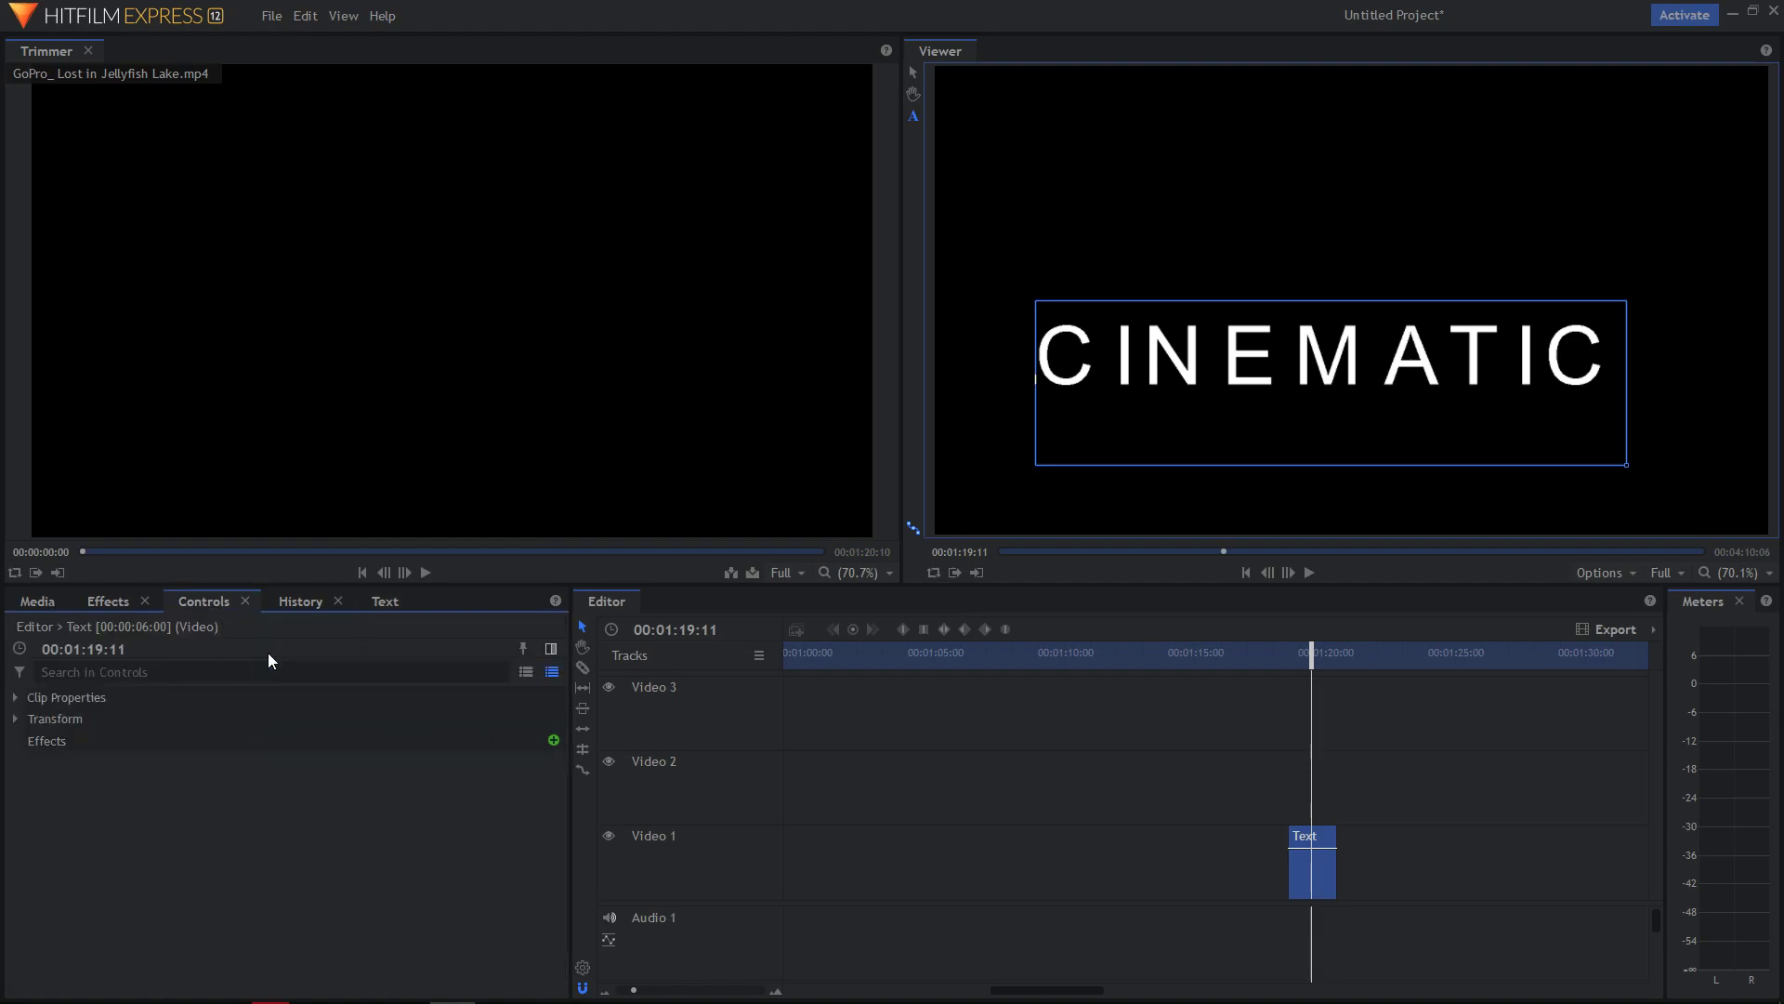
pyautogui.click(550, 649)
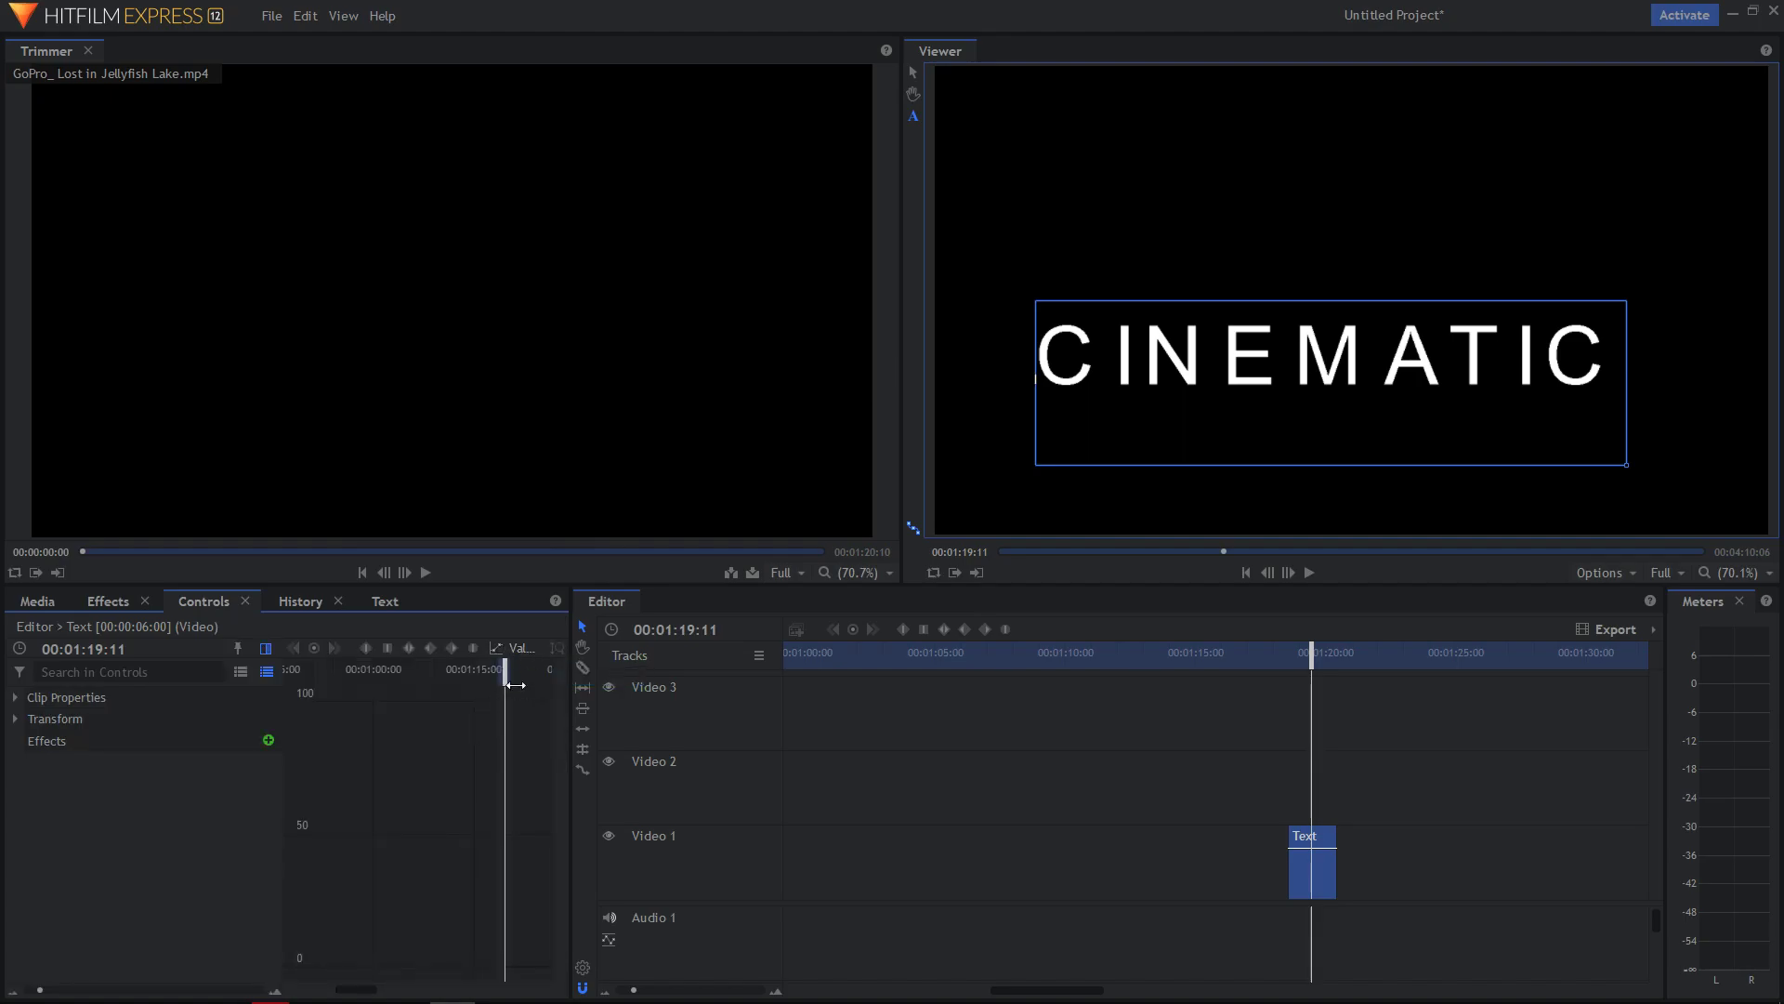
pyautogui.moveTo(506, 674)
pyautogui.mouseDown()
pyautogui.moveTo(470, 677)
pyautogui.moveTo(510, 681)
pyautogui.mouseUp()
pyautogui.click(19, 718)
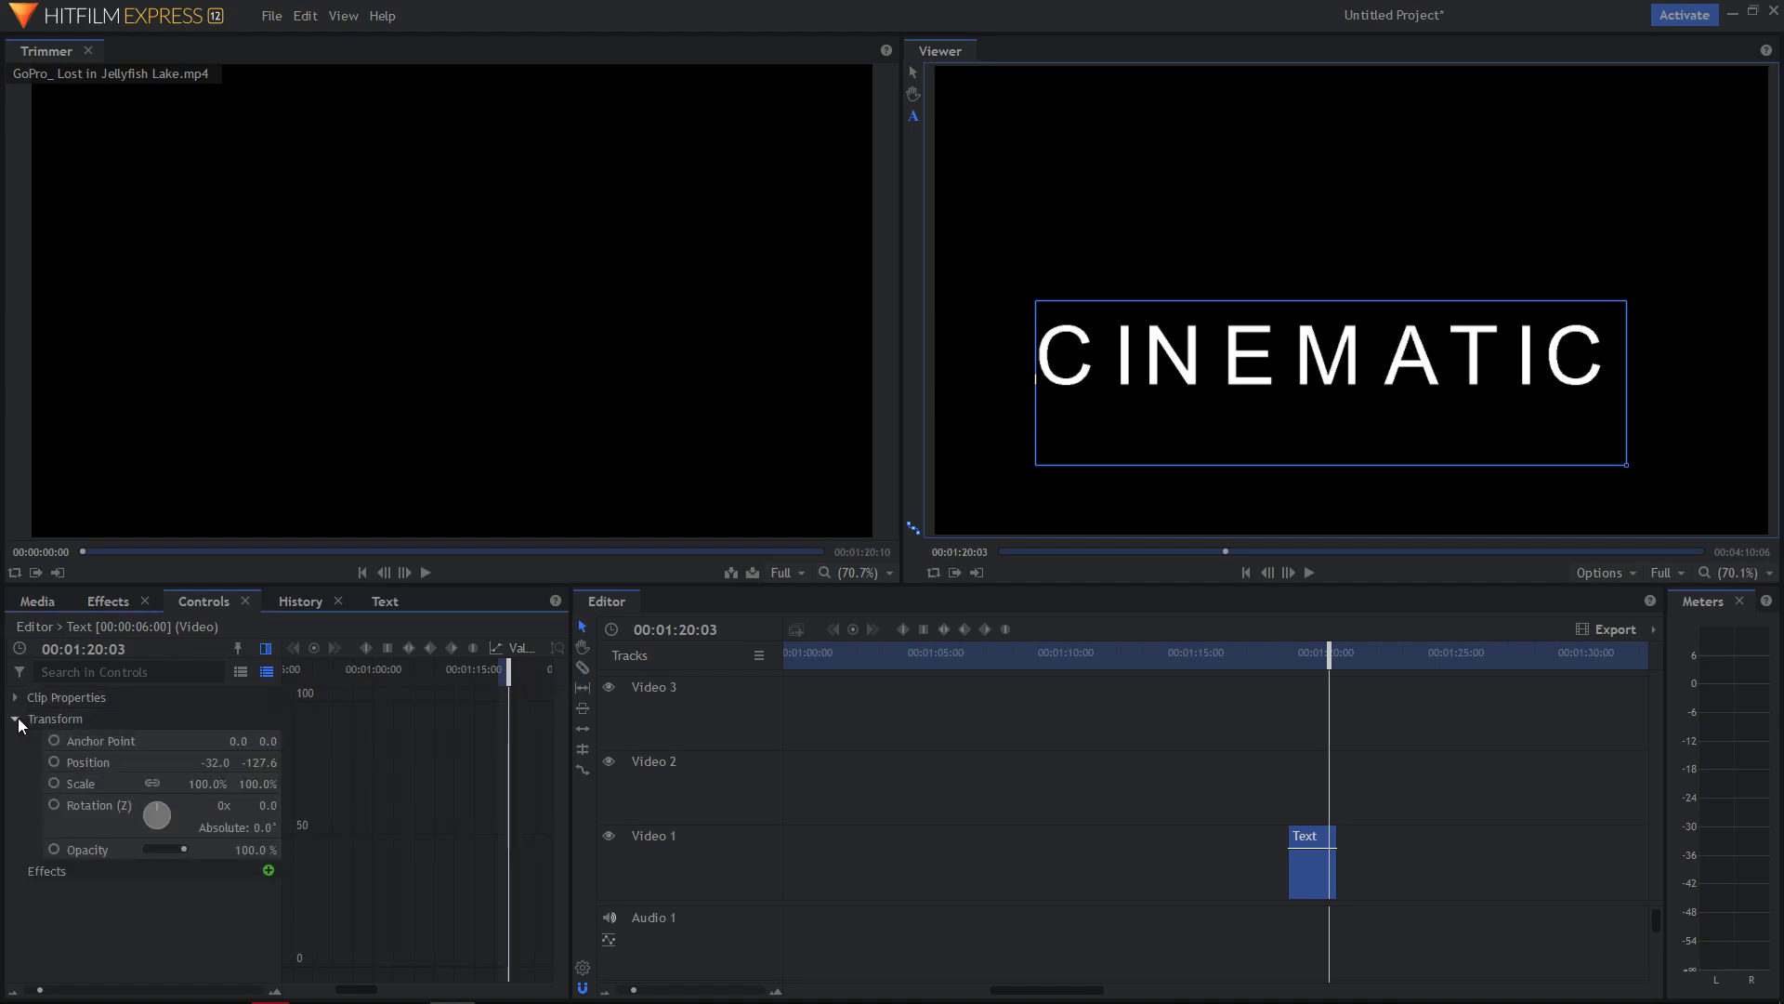
pyautogui.moveTo(39, 997); pyautogui.dragTo(72, 995)
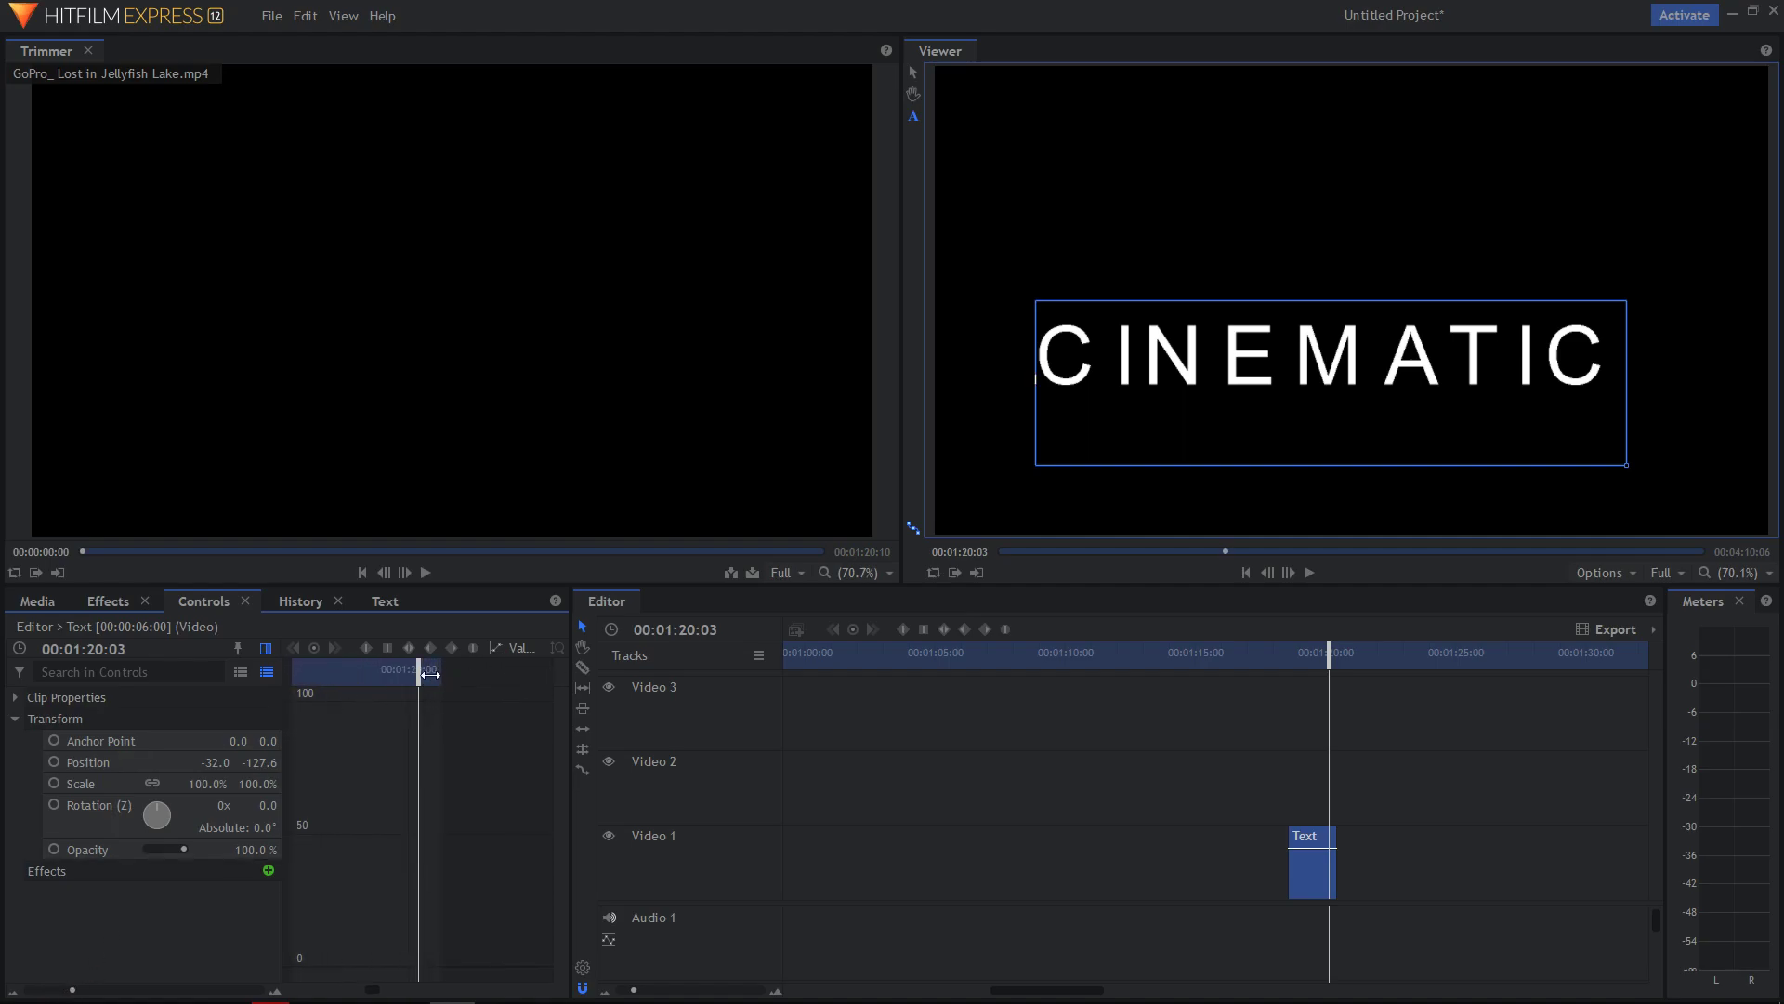
pyautogui.moveTo(409, 678); pyautogui.dragTo(363, 675)
pyautogui.click(54, 849)
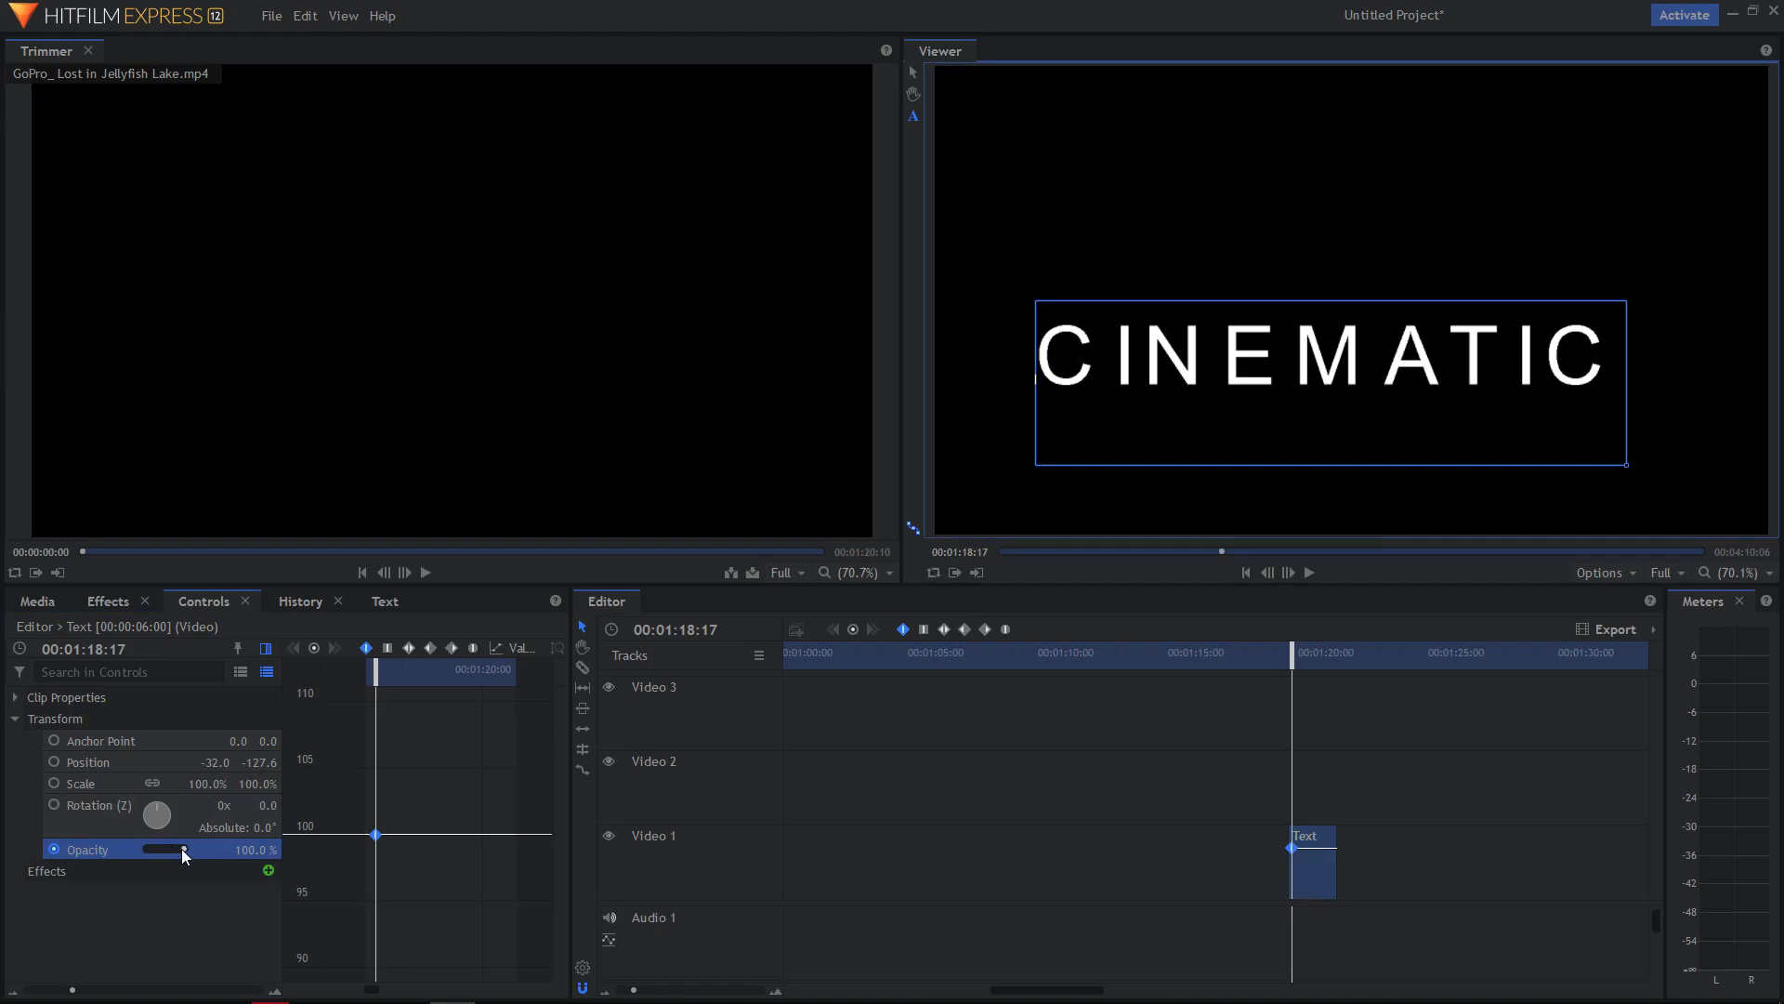
pyautogui.moveTo(181, 849); pyautogui.dragTo(104, 851)
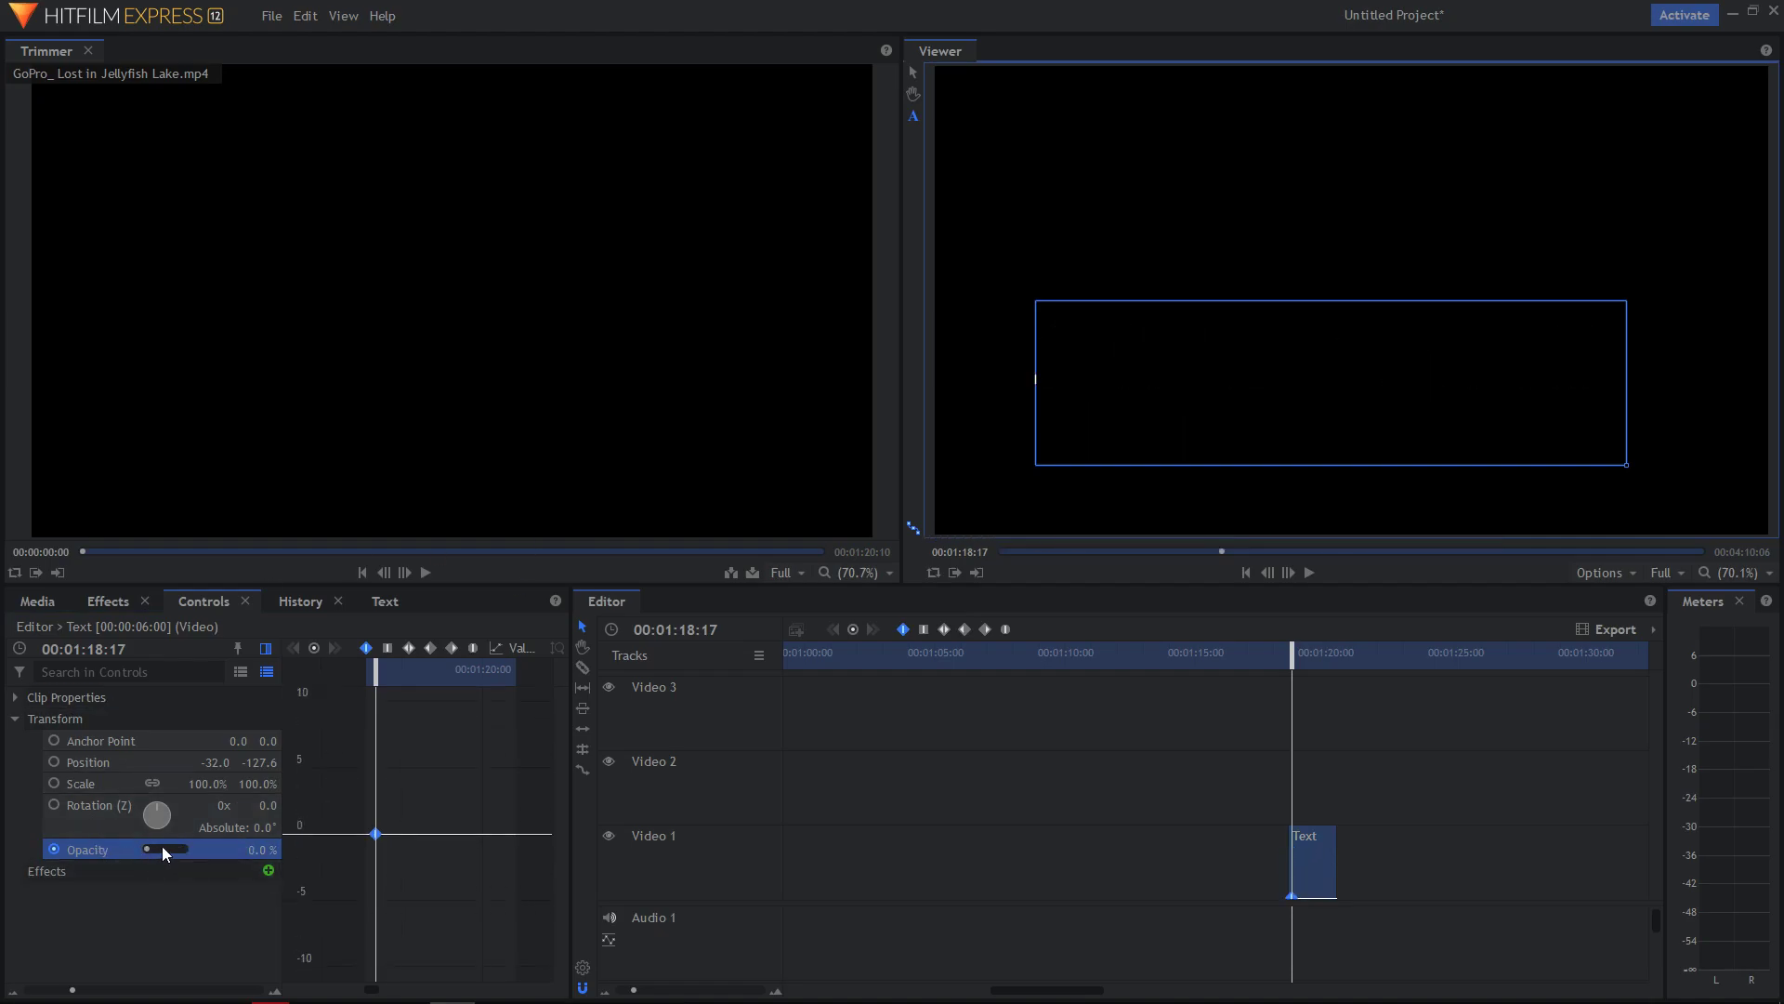
pyautogui.moveTo(377, 677); pyautogui.dragTo(399, 680)
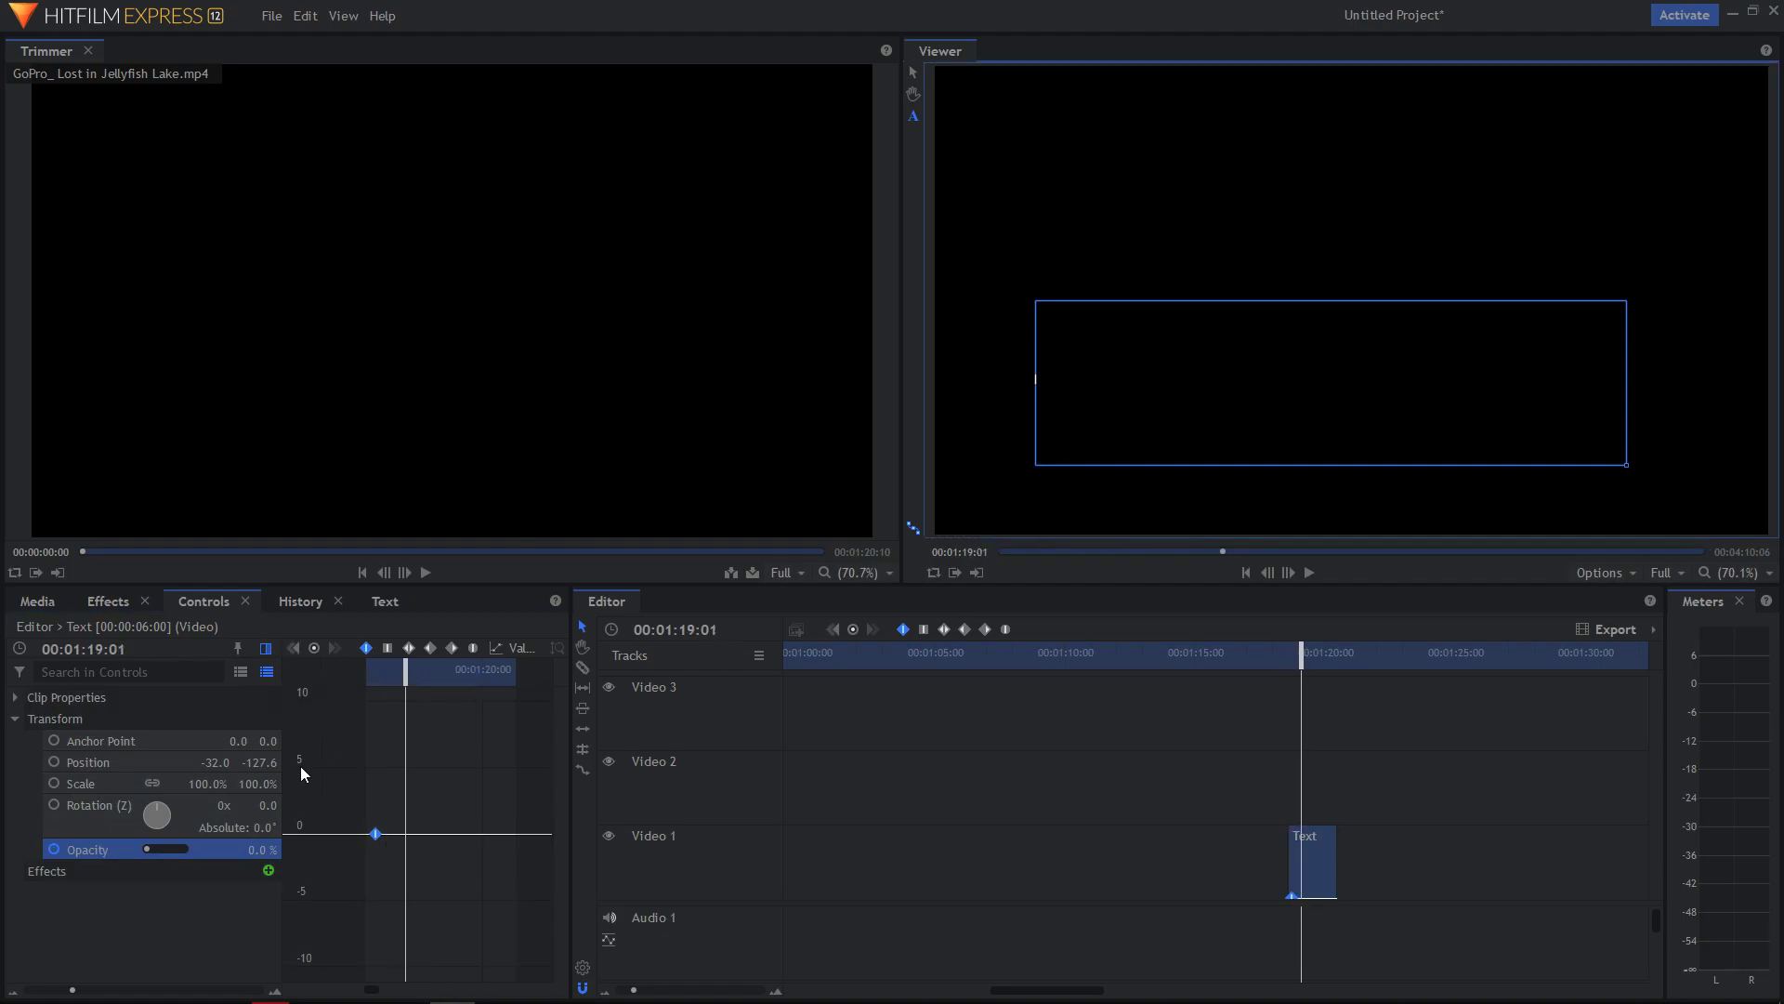
pyautogui.moveTo(147, 849); pyautogui.dragTo(199, 850)
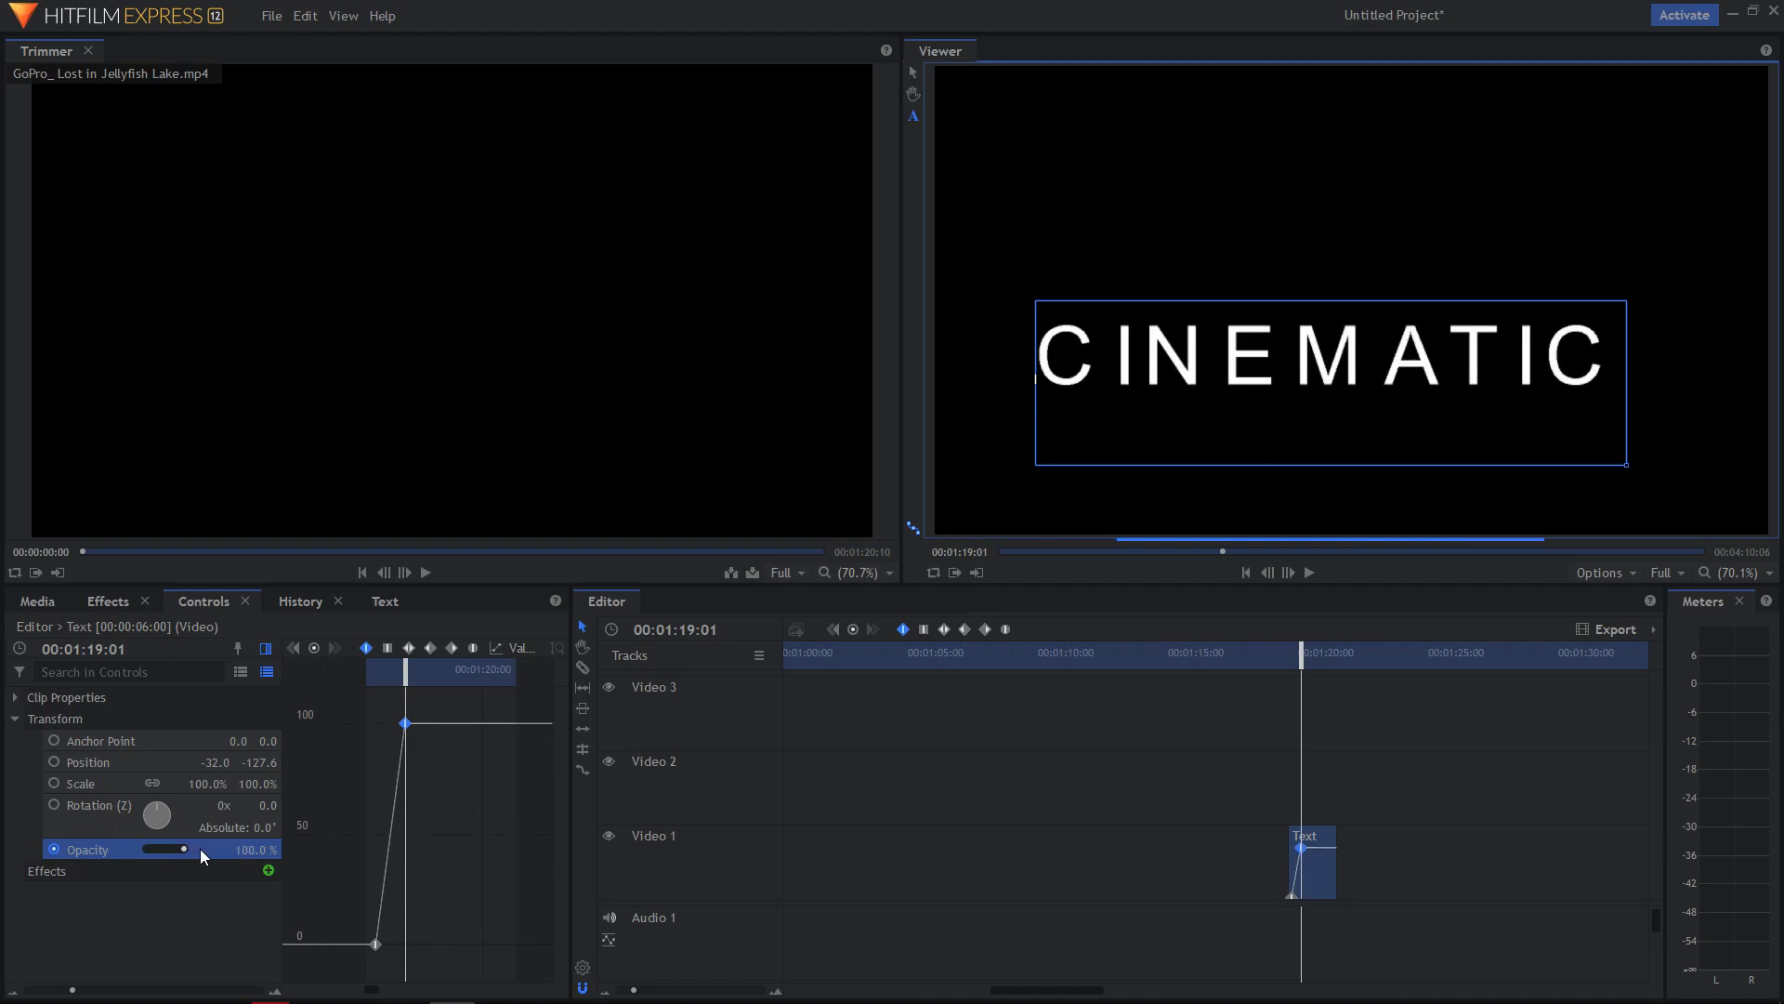
# Add opacity keyframes of 100% at 00:01:19:21 and 0% at 00:01:20:06 for a fade-out.
pyautogui.moveTo(405, 678); pyautogui.dragTo(470, 673)
pyautogui.click(312, 651)
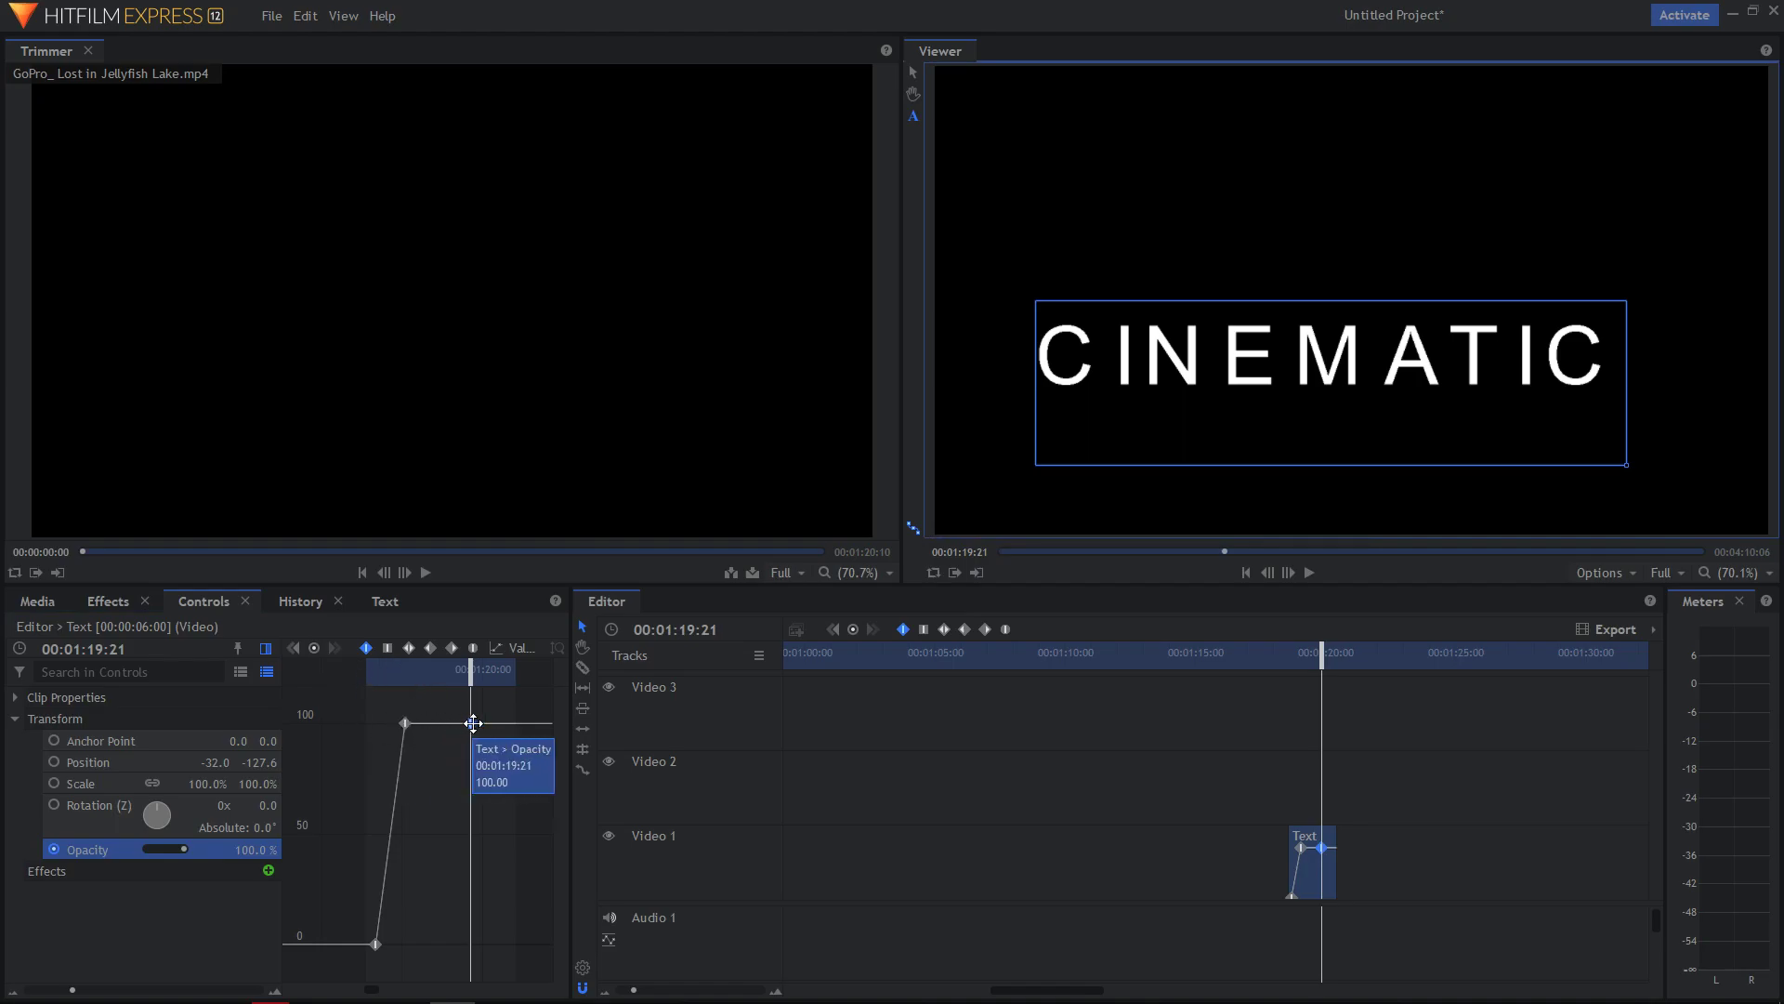
pyautogui.moveTo(471, 669); pyautogui.dragTo(503, 669)
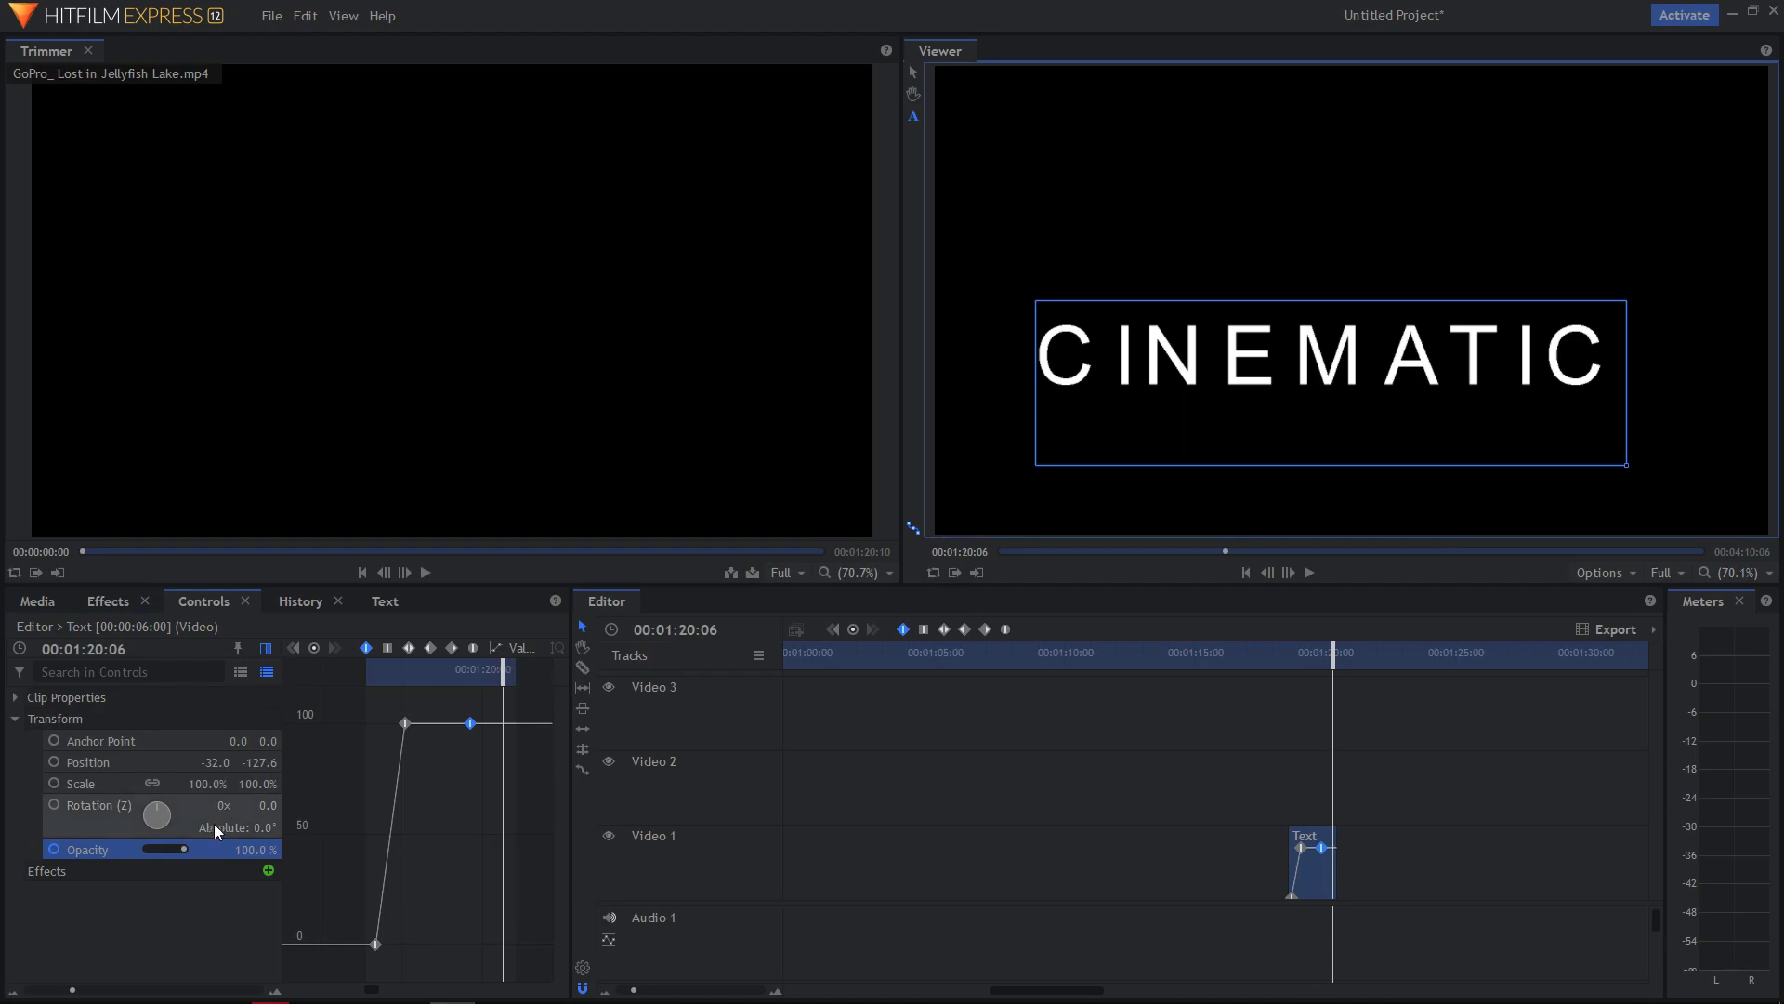
pyautogui.moveTo(185, 855); pyautogui.dragTo(103, 857)
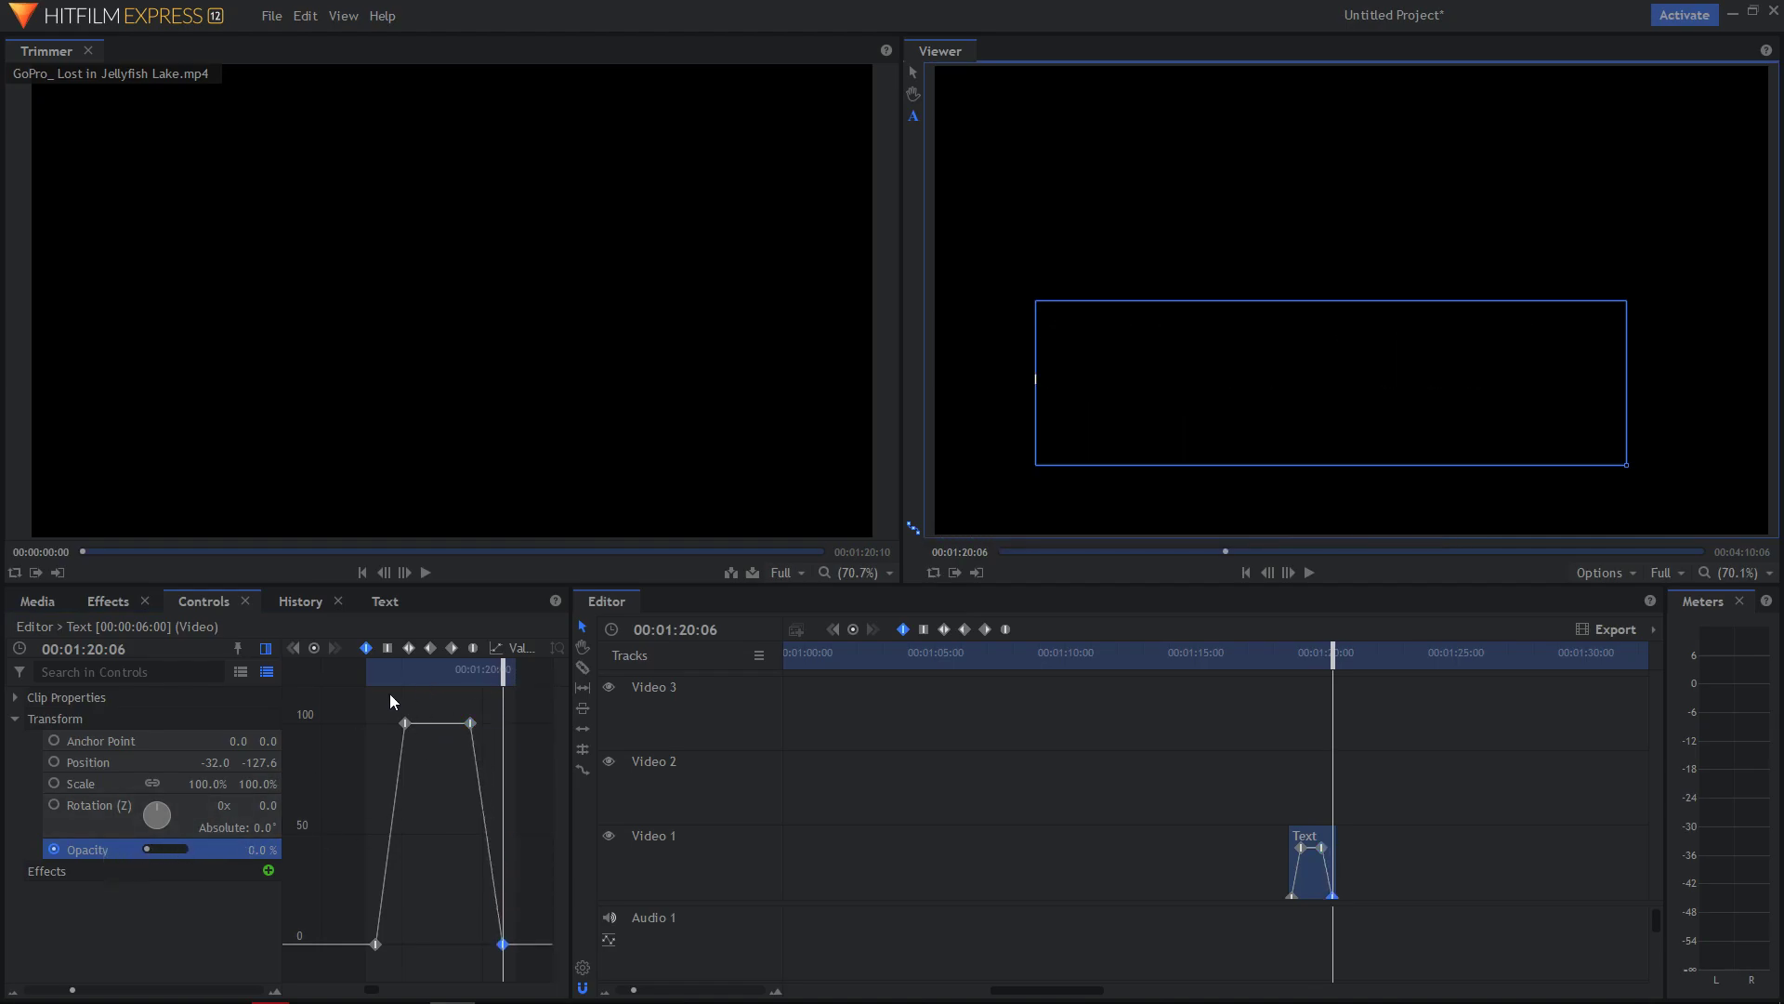
# Change all four opacity keyframes to smooth curves and play back the text fade from the clip's start.
pyautogui.moveTo(369, 704); pyautogui.dragTo(511, 970)
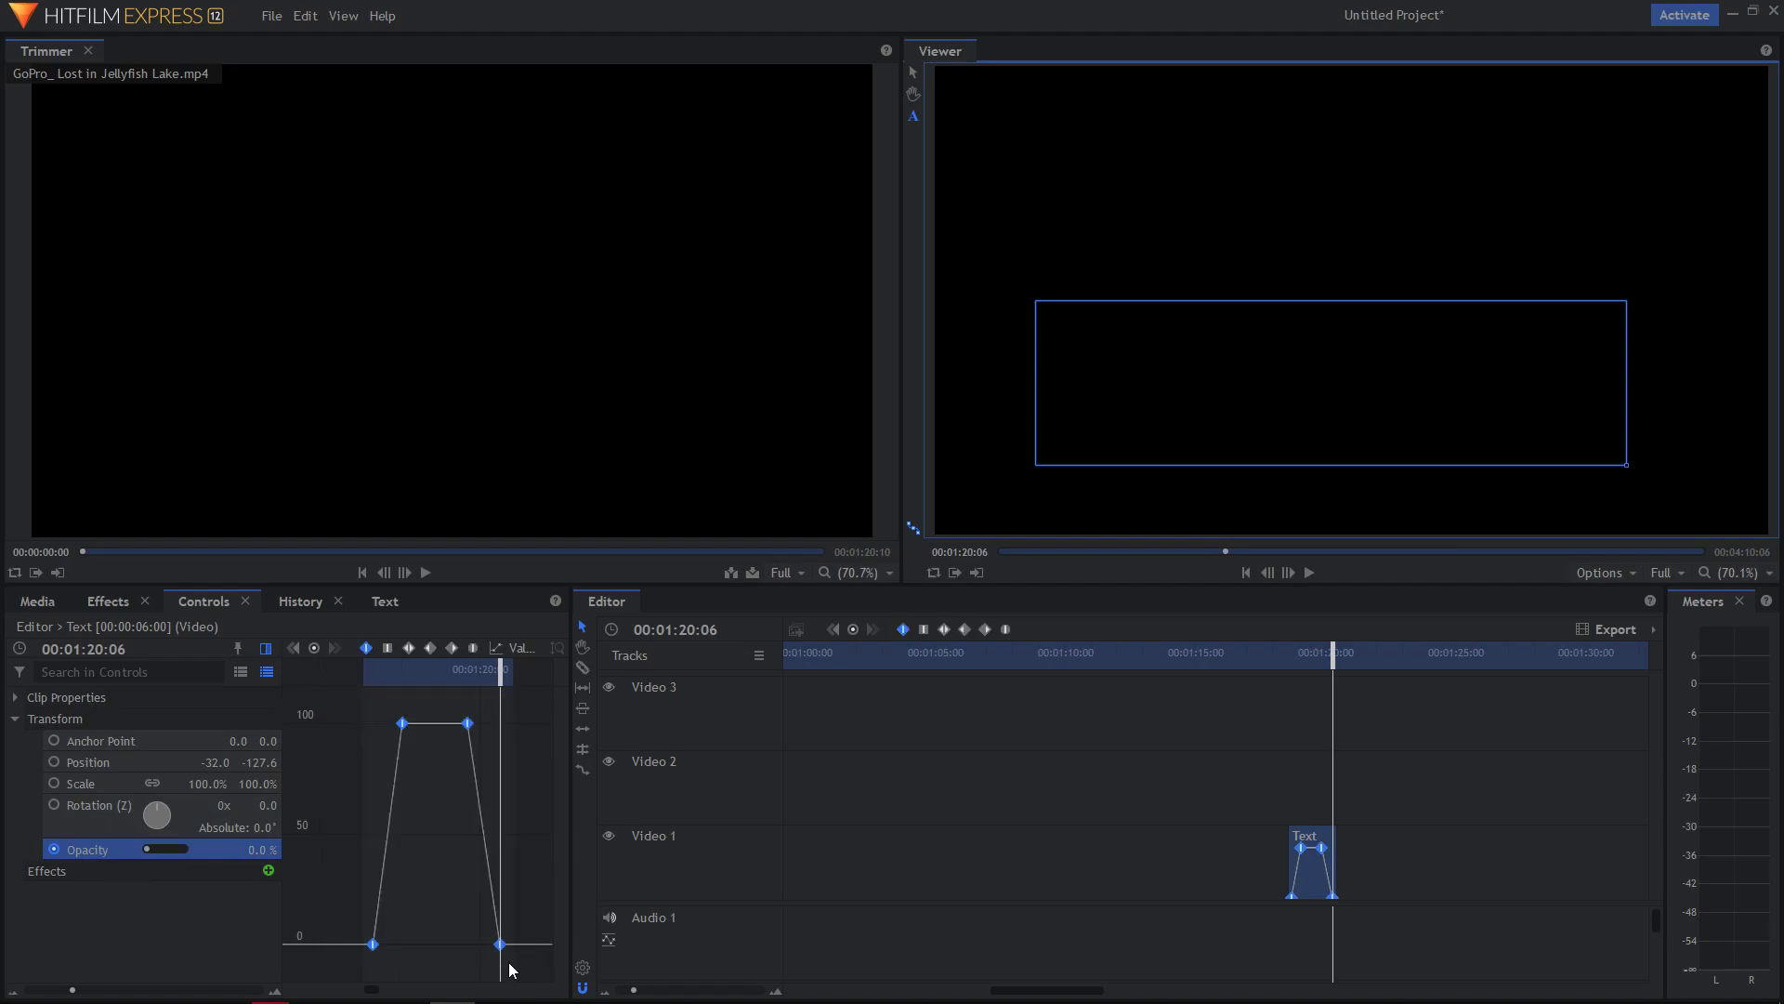
pyautogui.click(409, 648)
pyautogui.click(367, 672)
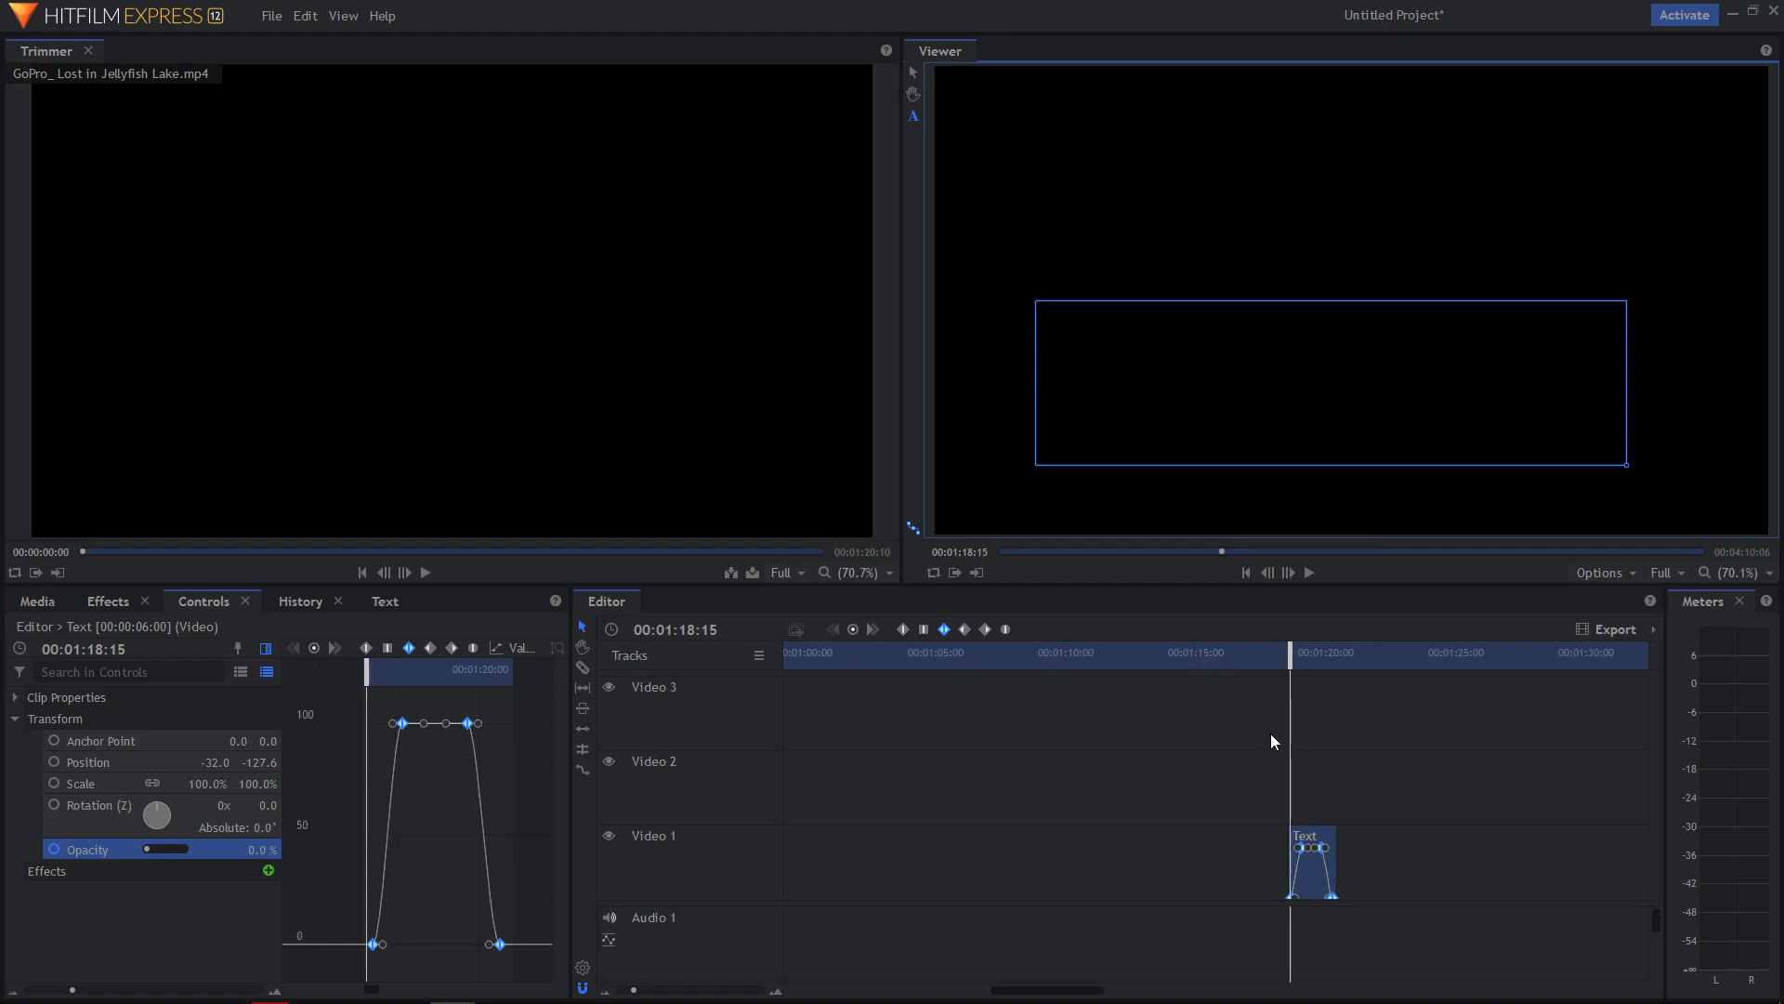
pyautogui.click(1310, 575)
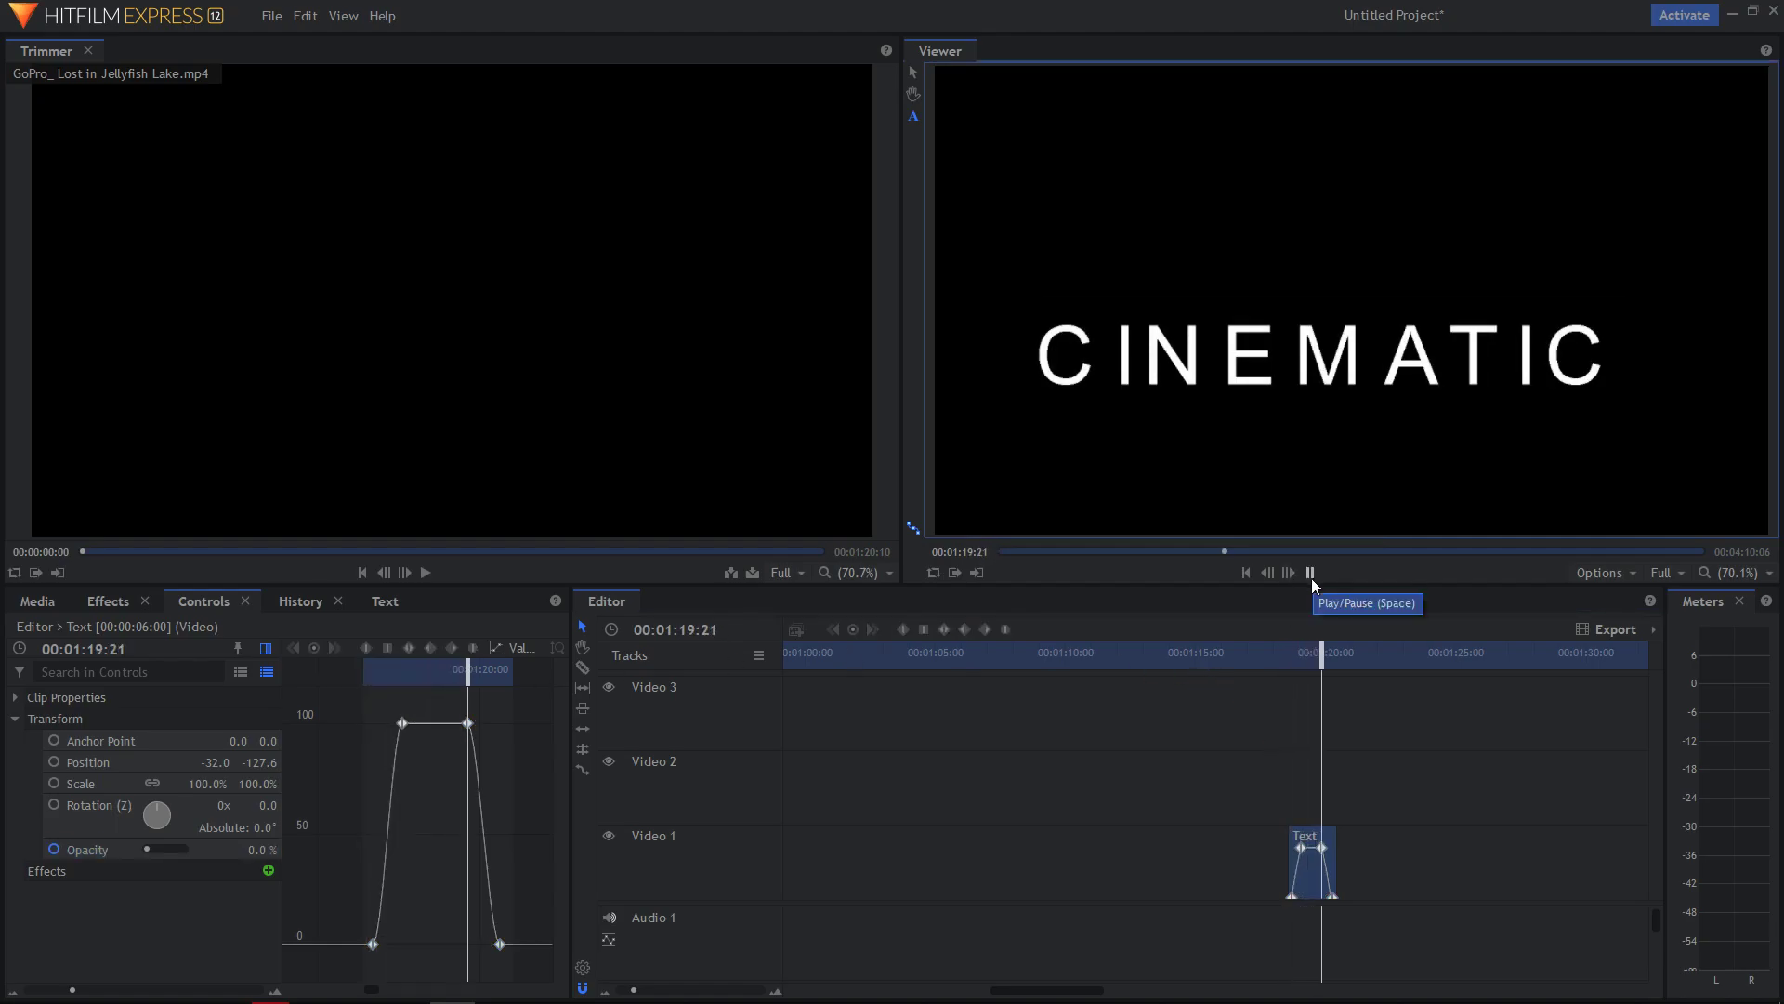
pyautogui.click(1310, 573)
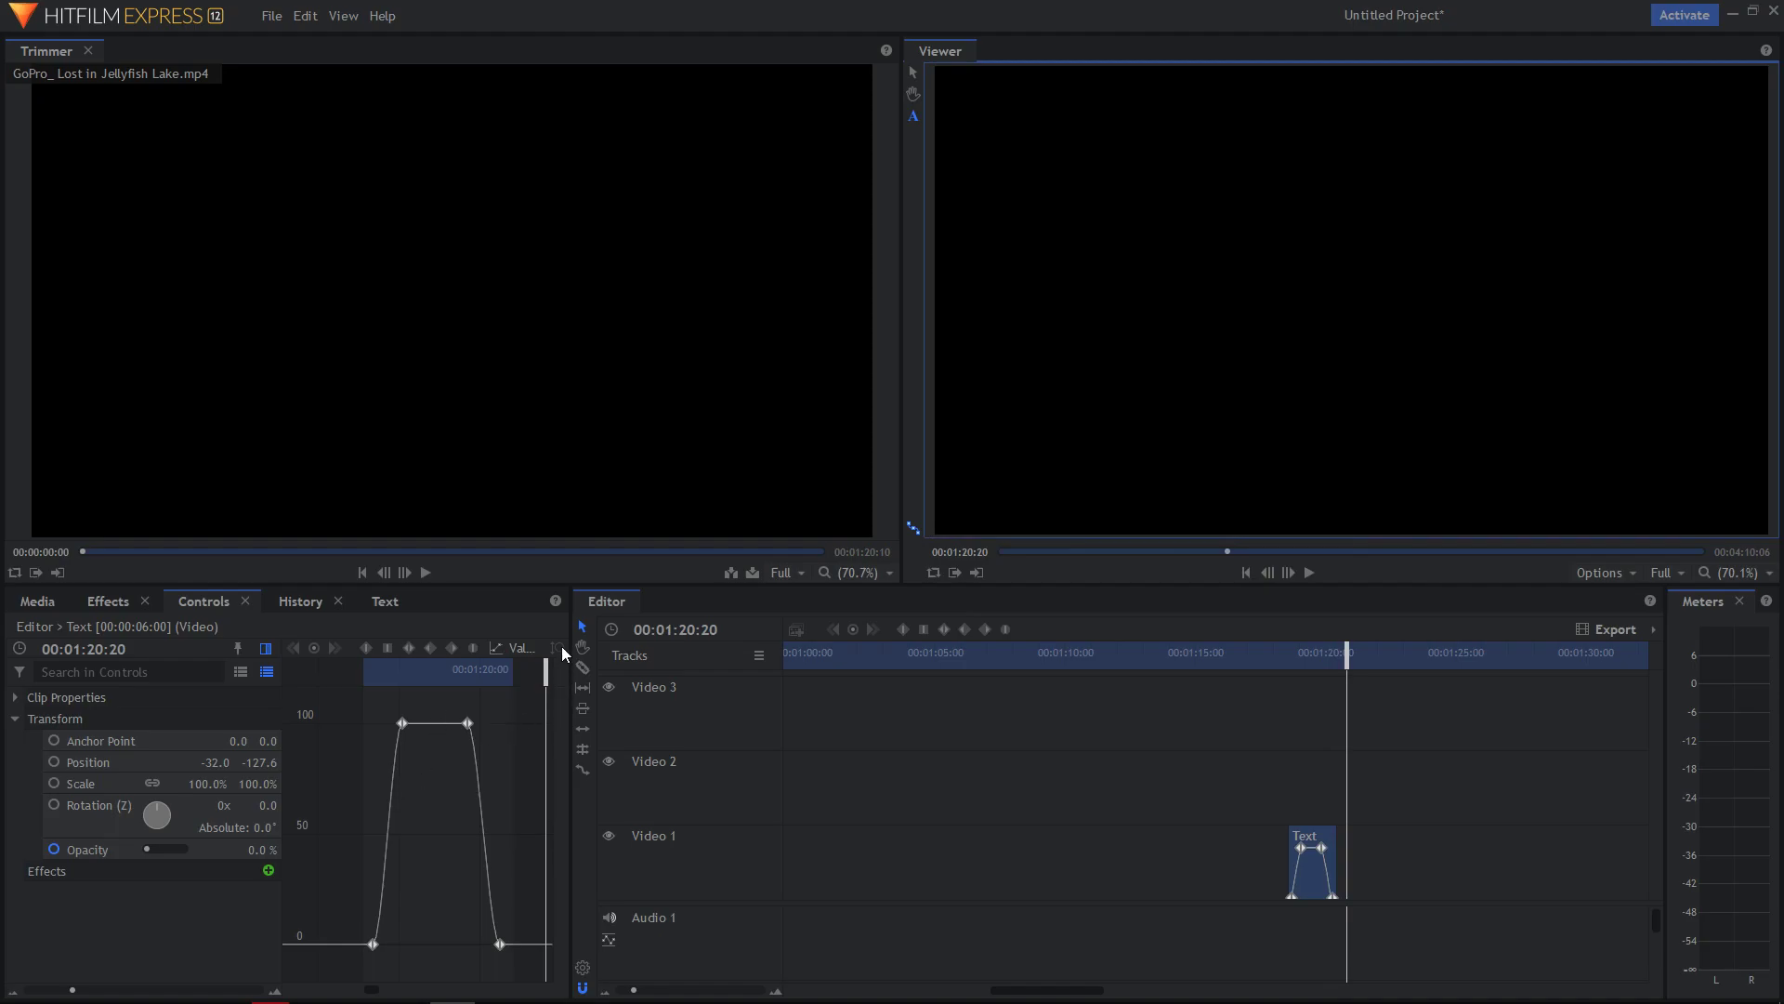
# Move the text to position 18.9, -39.6 to center it in the frame.
pyautogui.moveTo(1281, 662); pyautogui.dragTo(1306, 662)
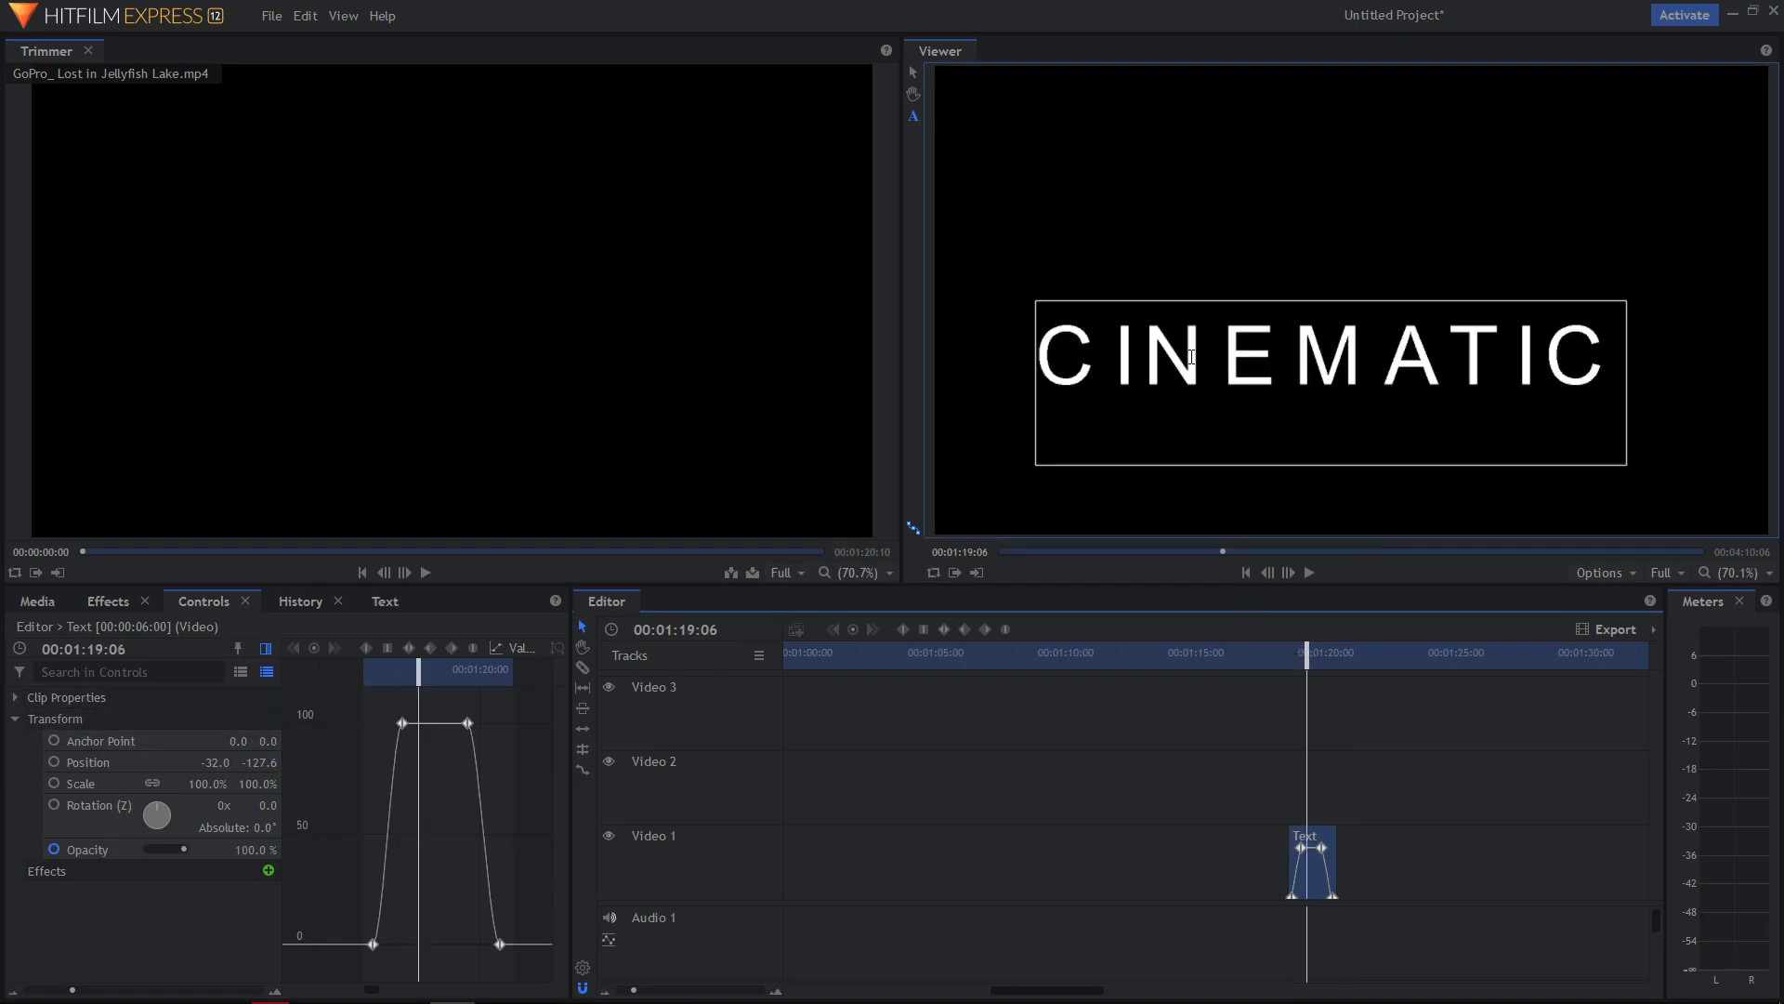
pyautogui.click(87, 762)
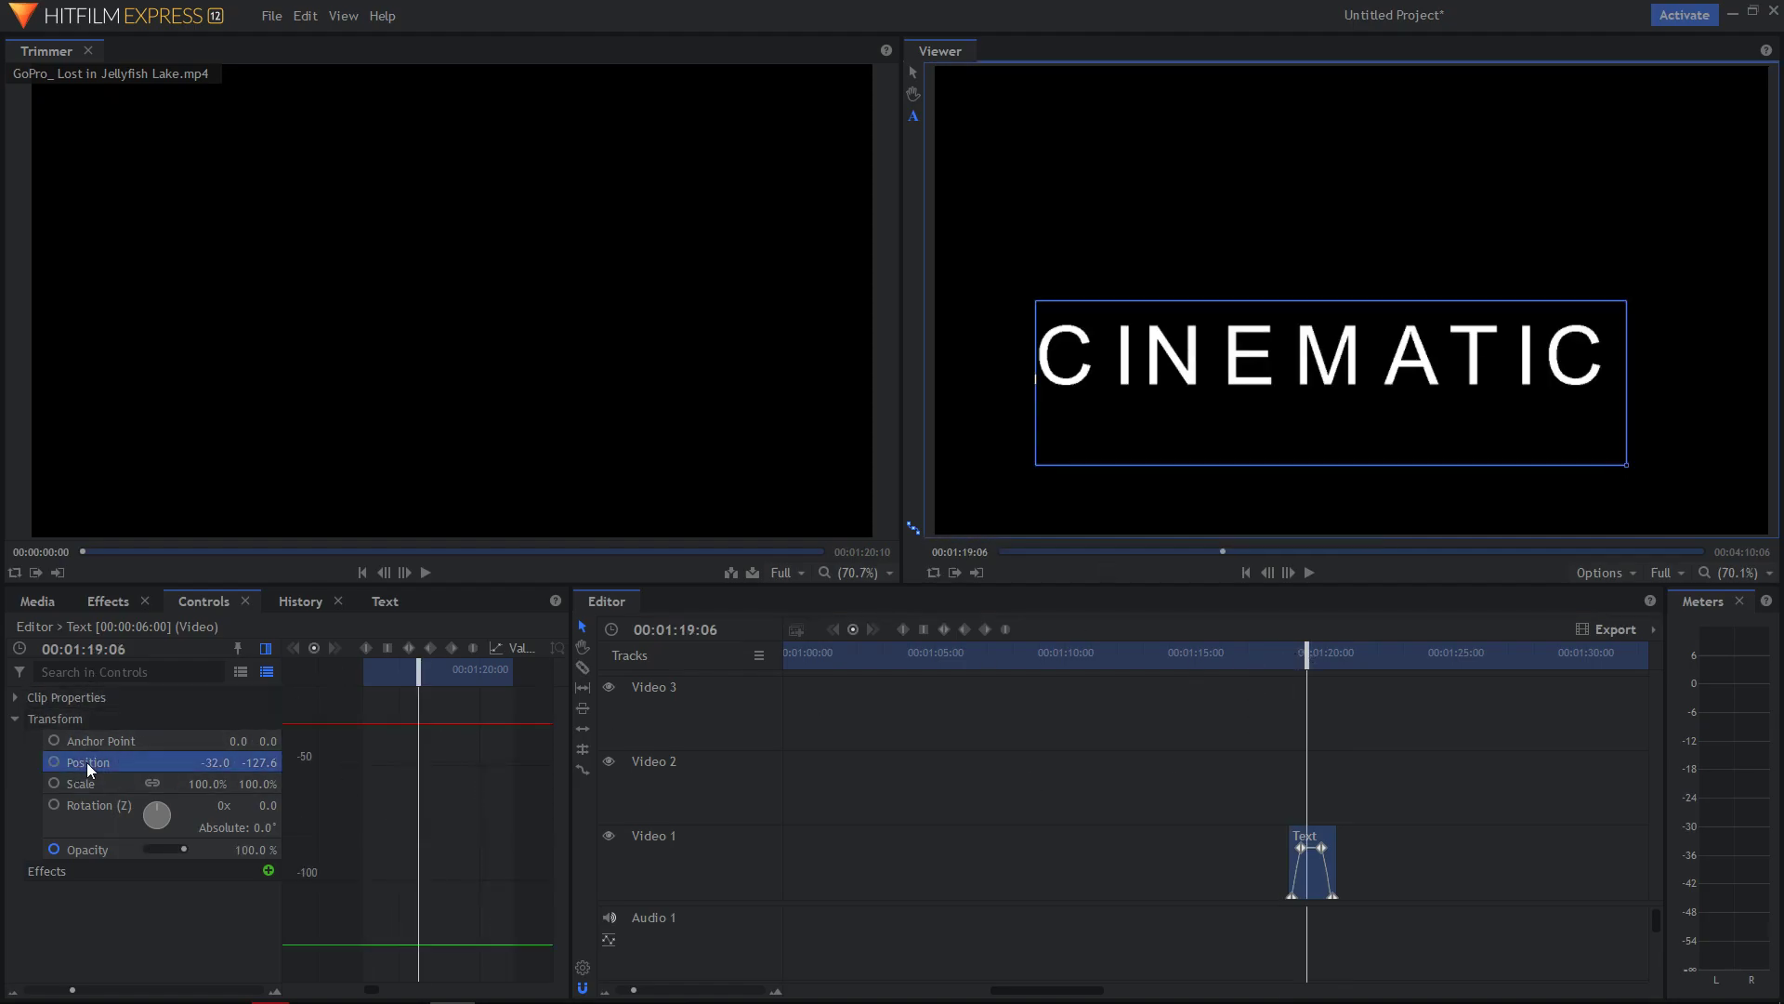
pyautogui.moveTo(212, 763); pyautogui.dragTo(105, 794)
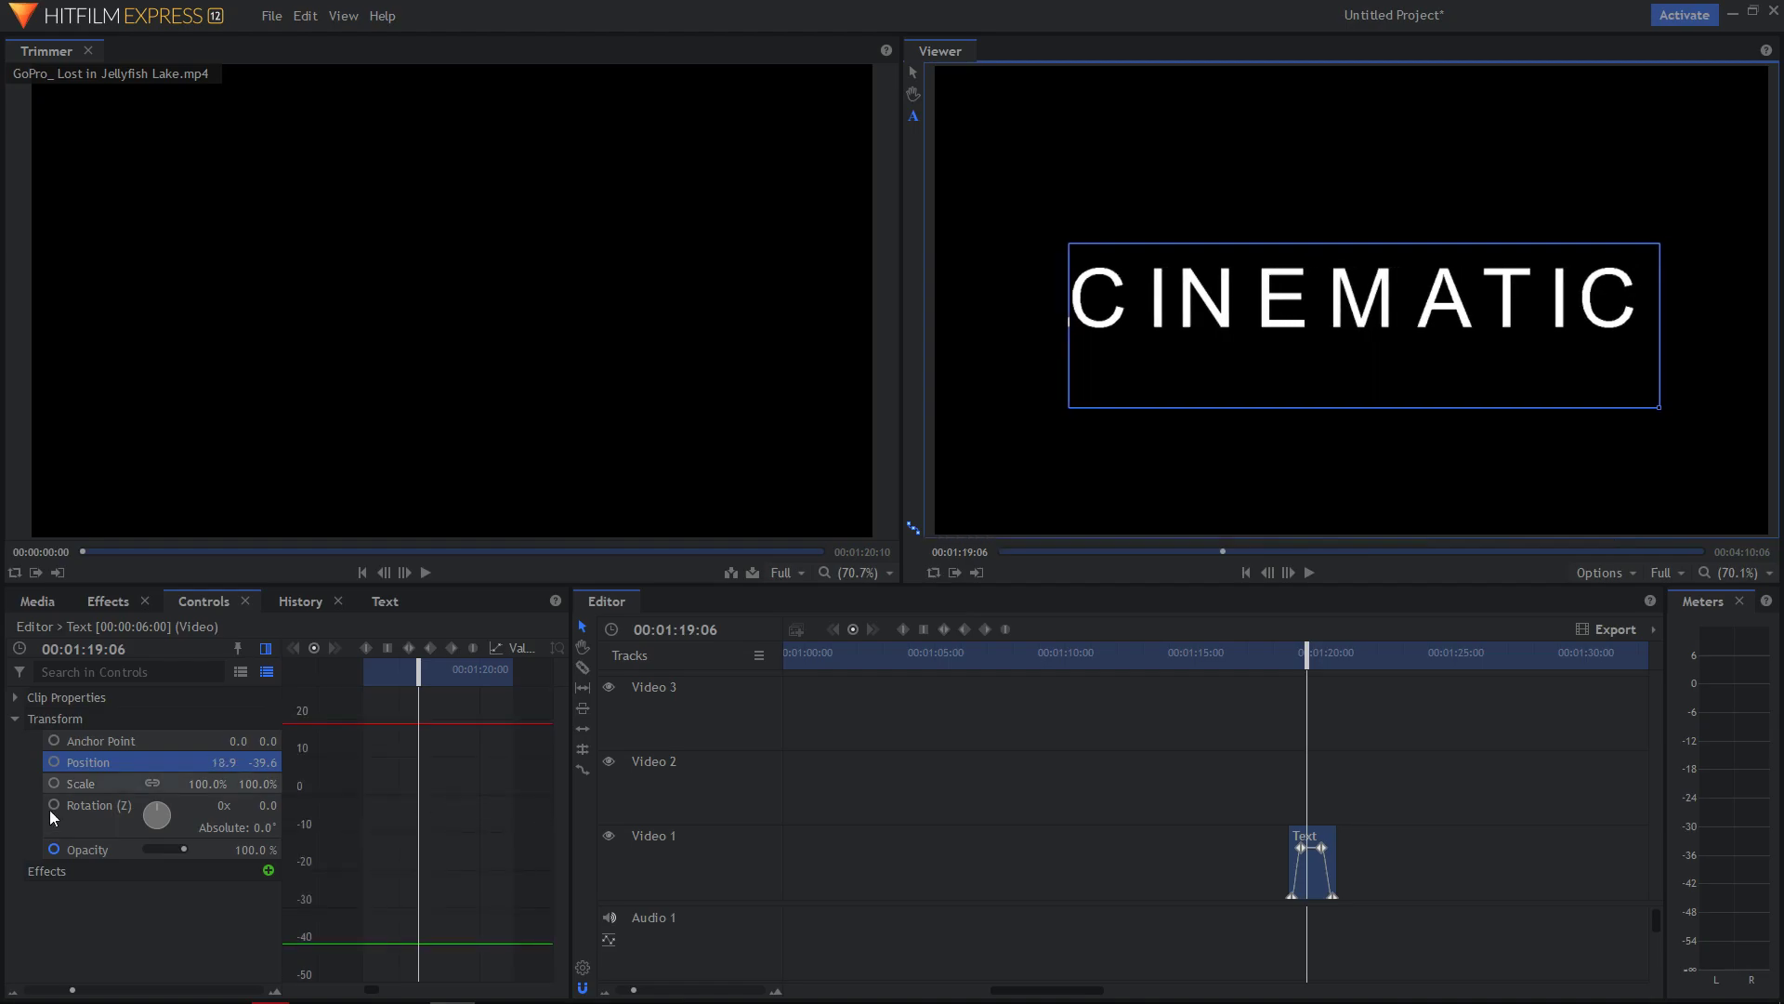
# Keyframe the text's scale from 78% at 00:01:18:17 to 100% at 00:01:19:00.
pyautogui.click(103, 783)
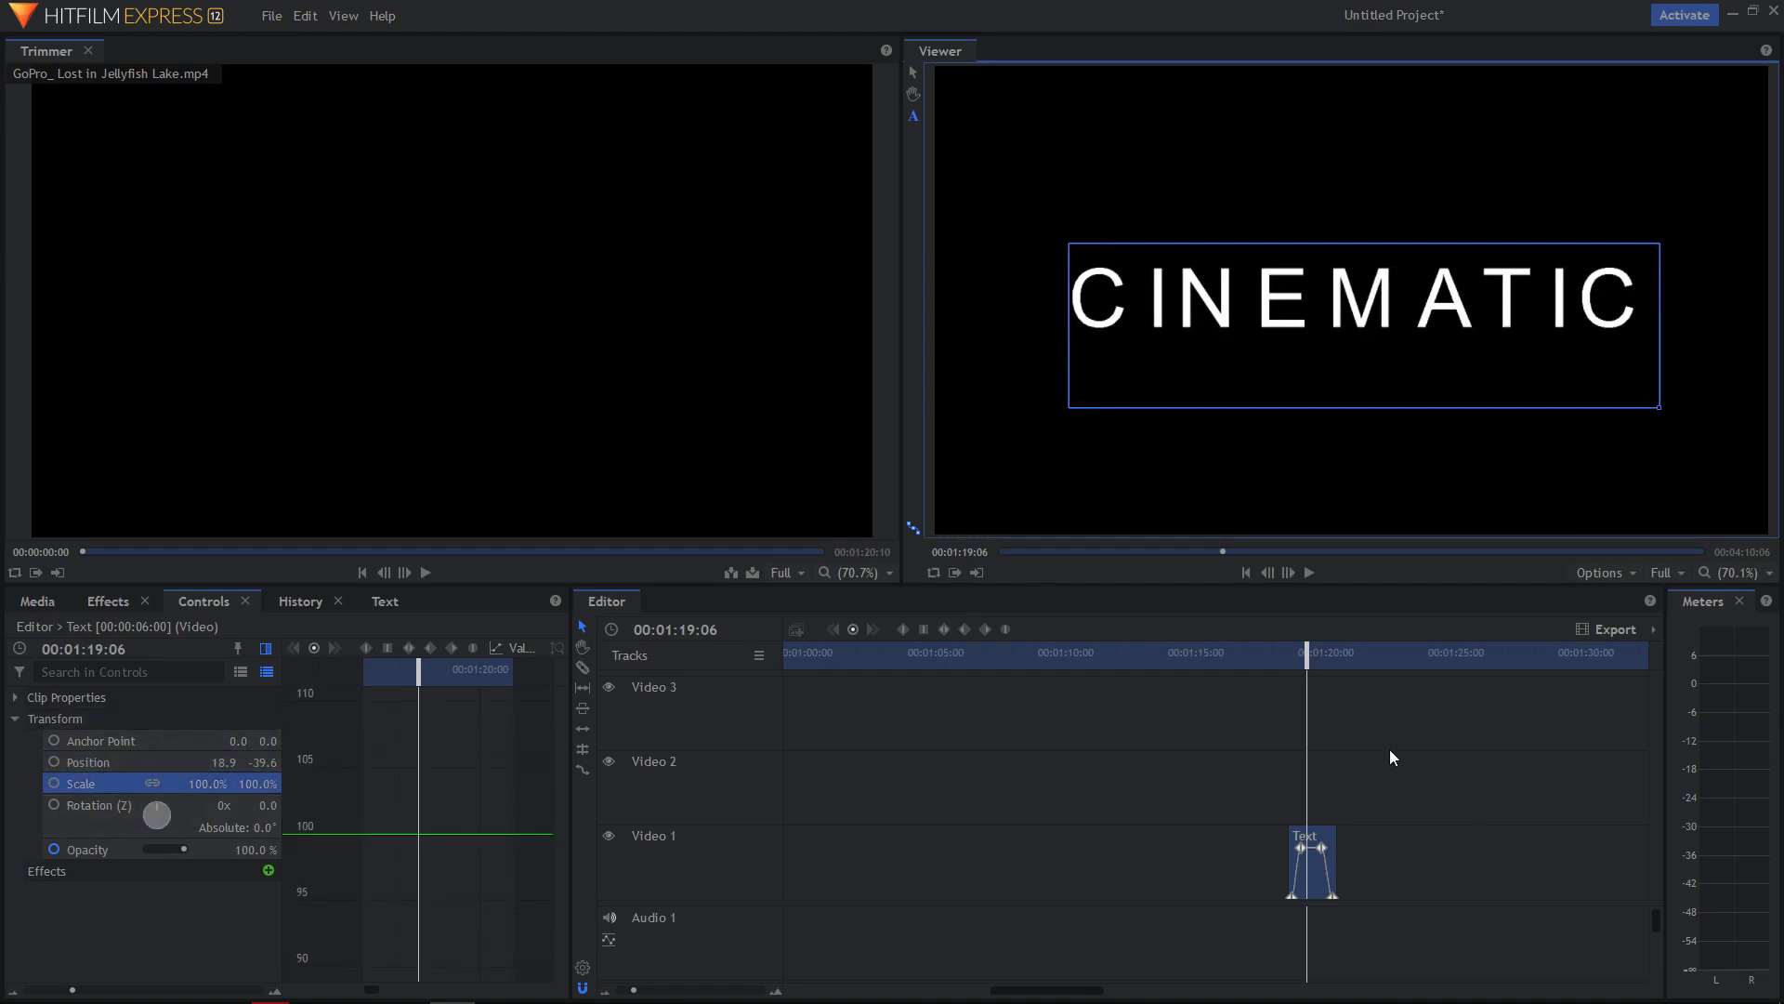
pyautogui.hscroll(3, 1370, 743)
pyautogui.moveTo(1179, 655); pyautogui.dragTo(1161, 658)
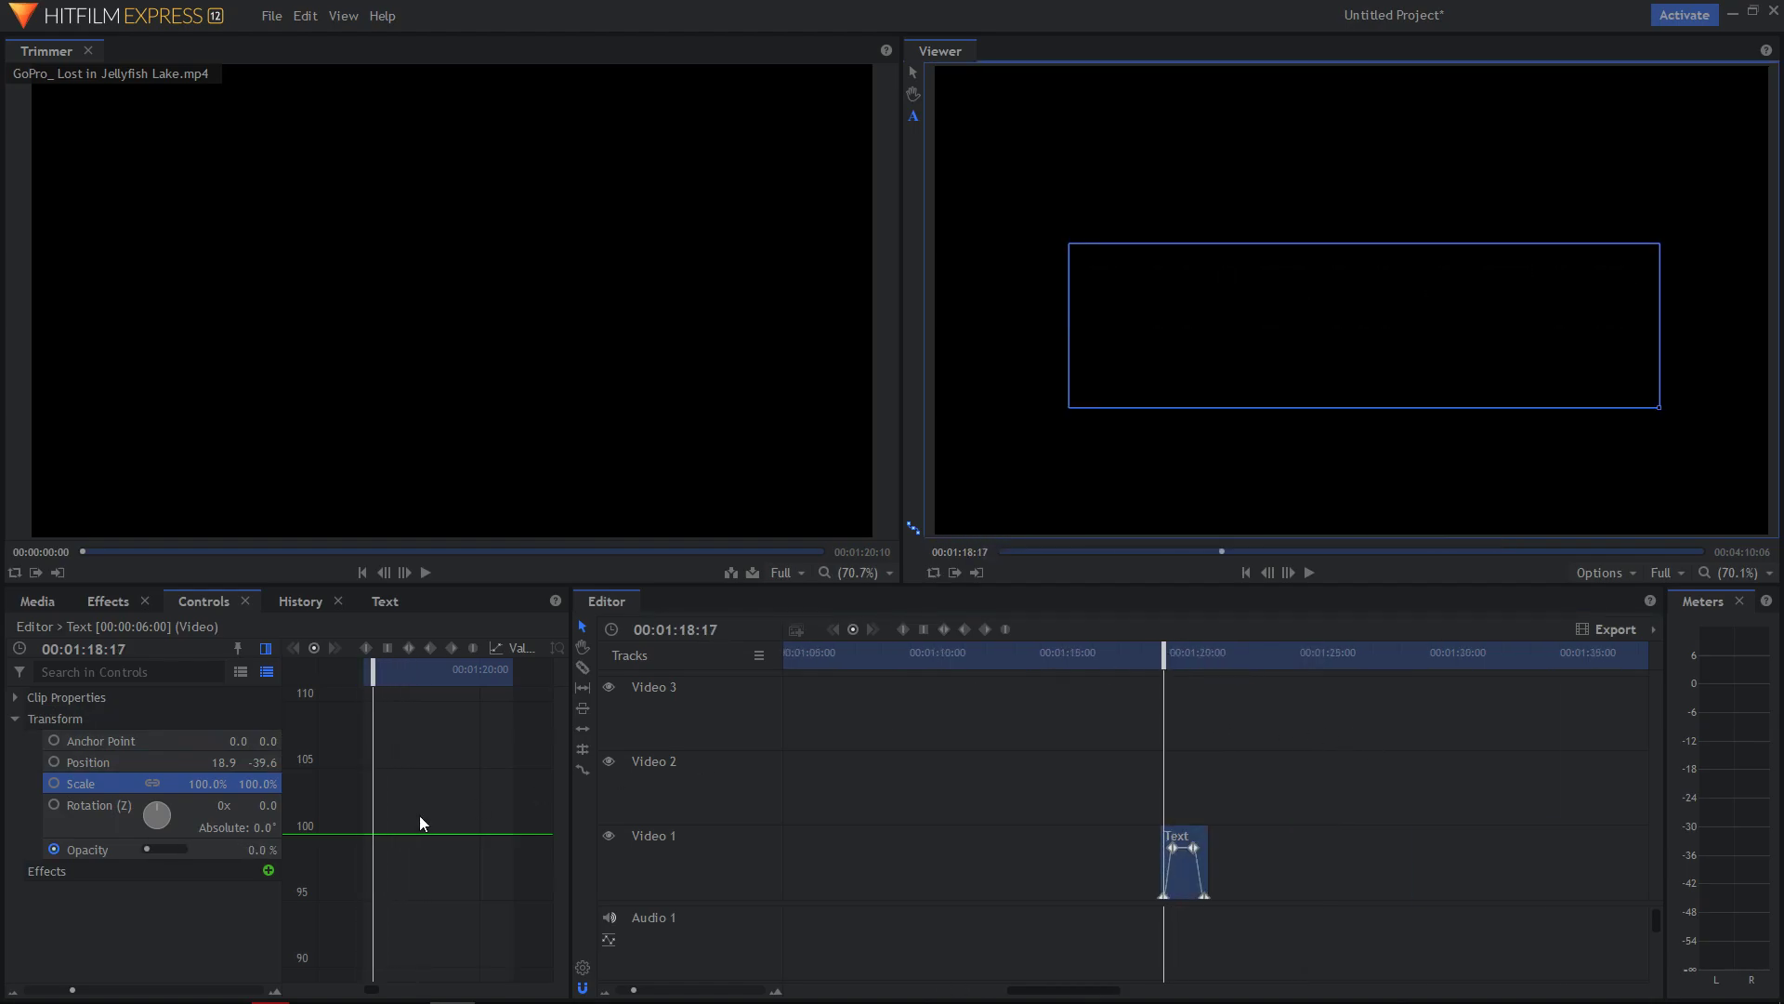
pyautogui.click(53, 783)
pyautogui.hscroll(-6, 1119, 737)
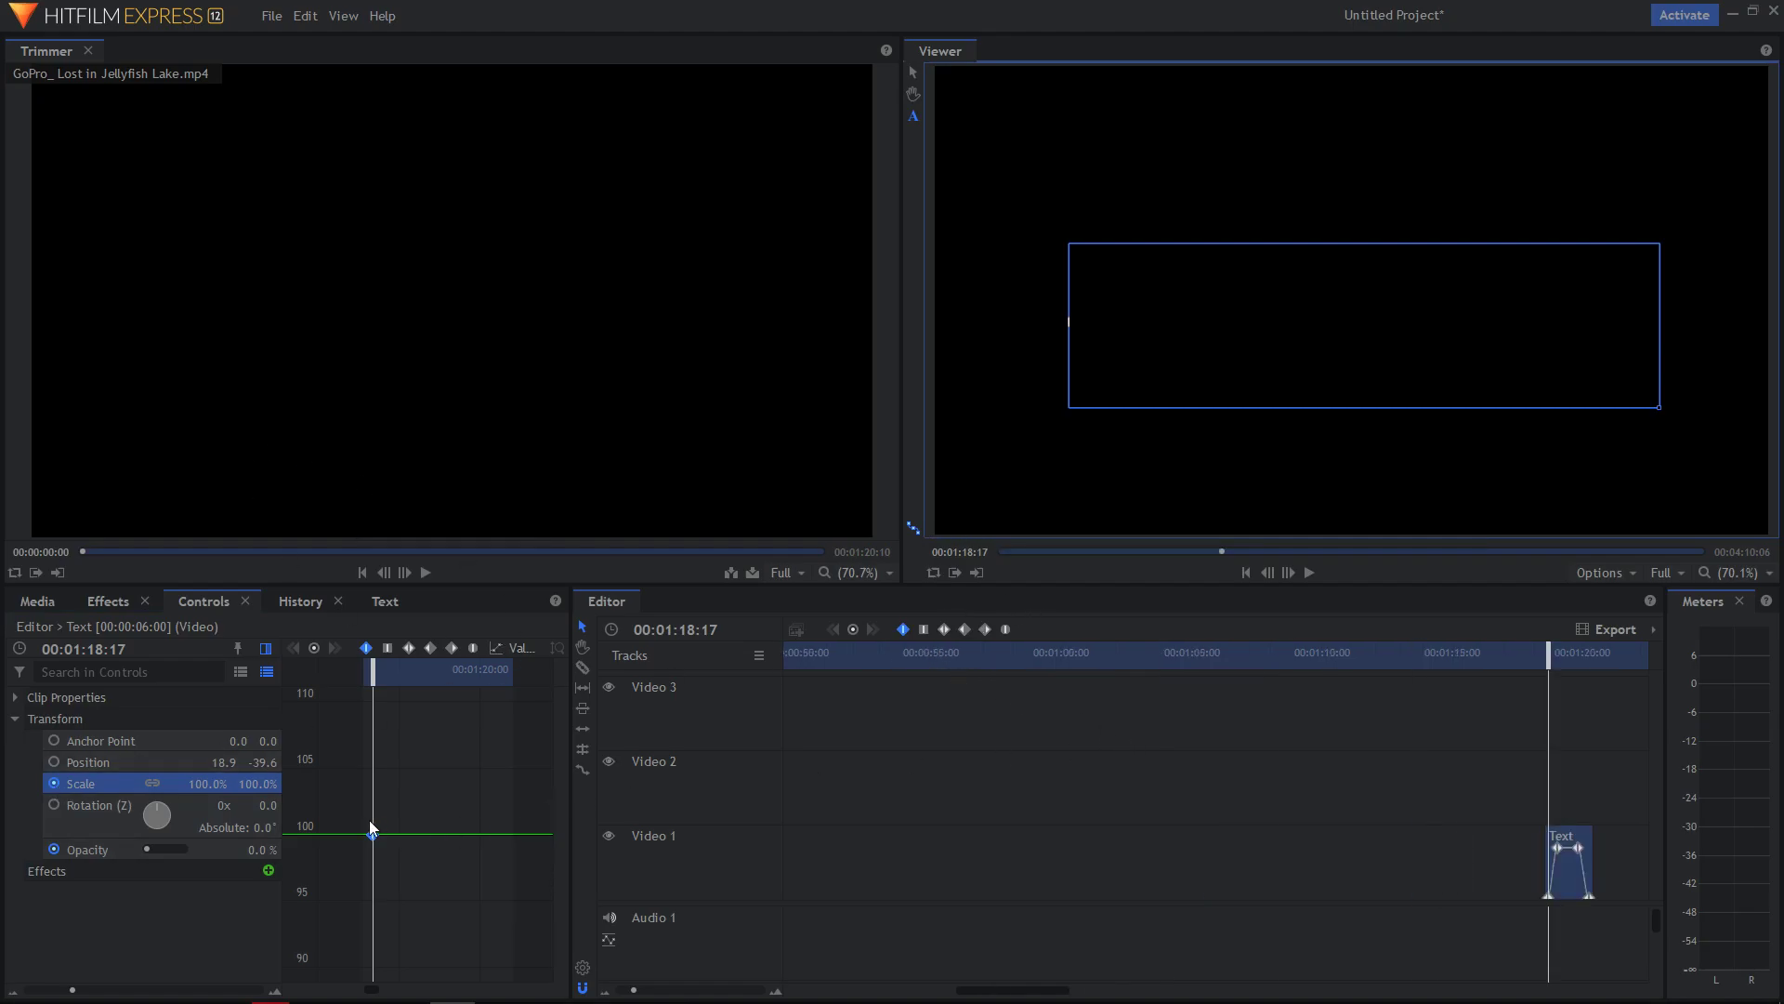
pyautogui.moveTo(193, 784); pyautogui.dragTo(172, 785)
pyautogui.moveTo(372, 675); pyautogui.dragTo(396, 673)
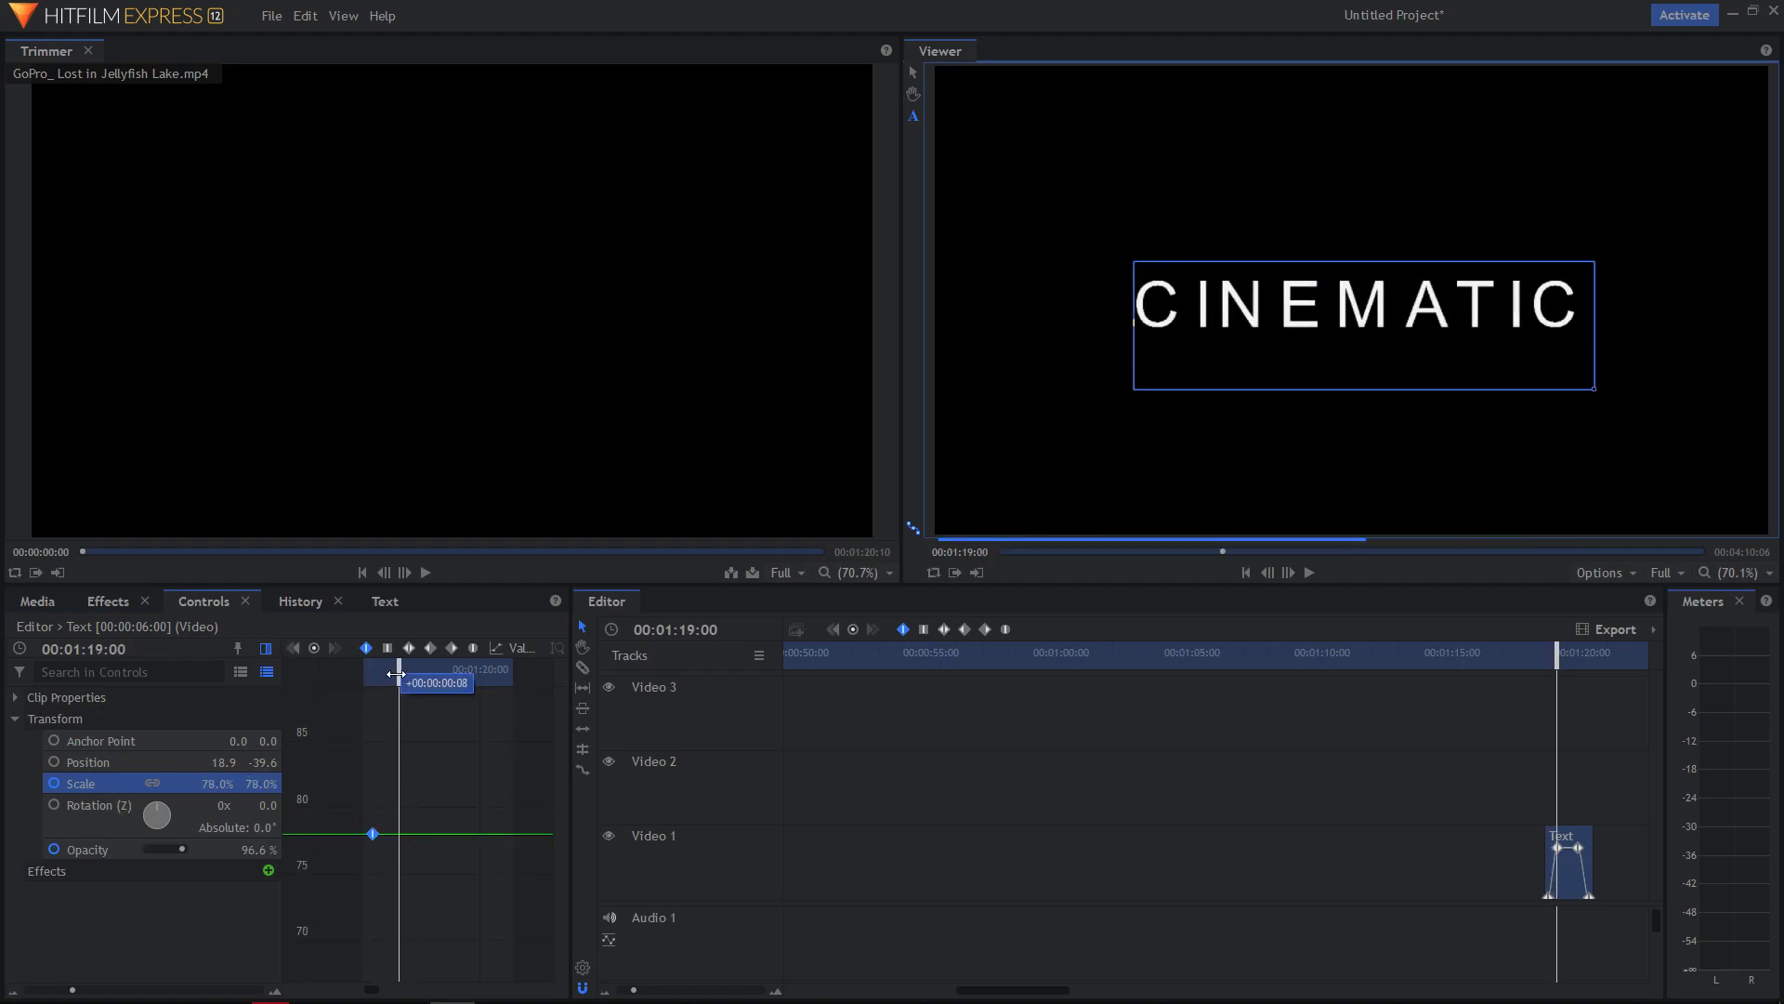
pyautogui.moveTo(205, 785); pyautogui.dragTo(226, 784)
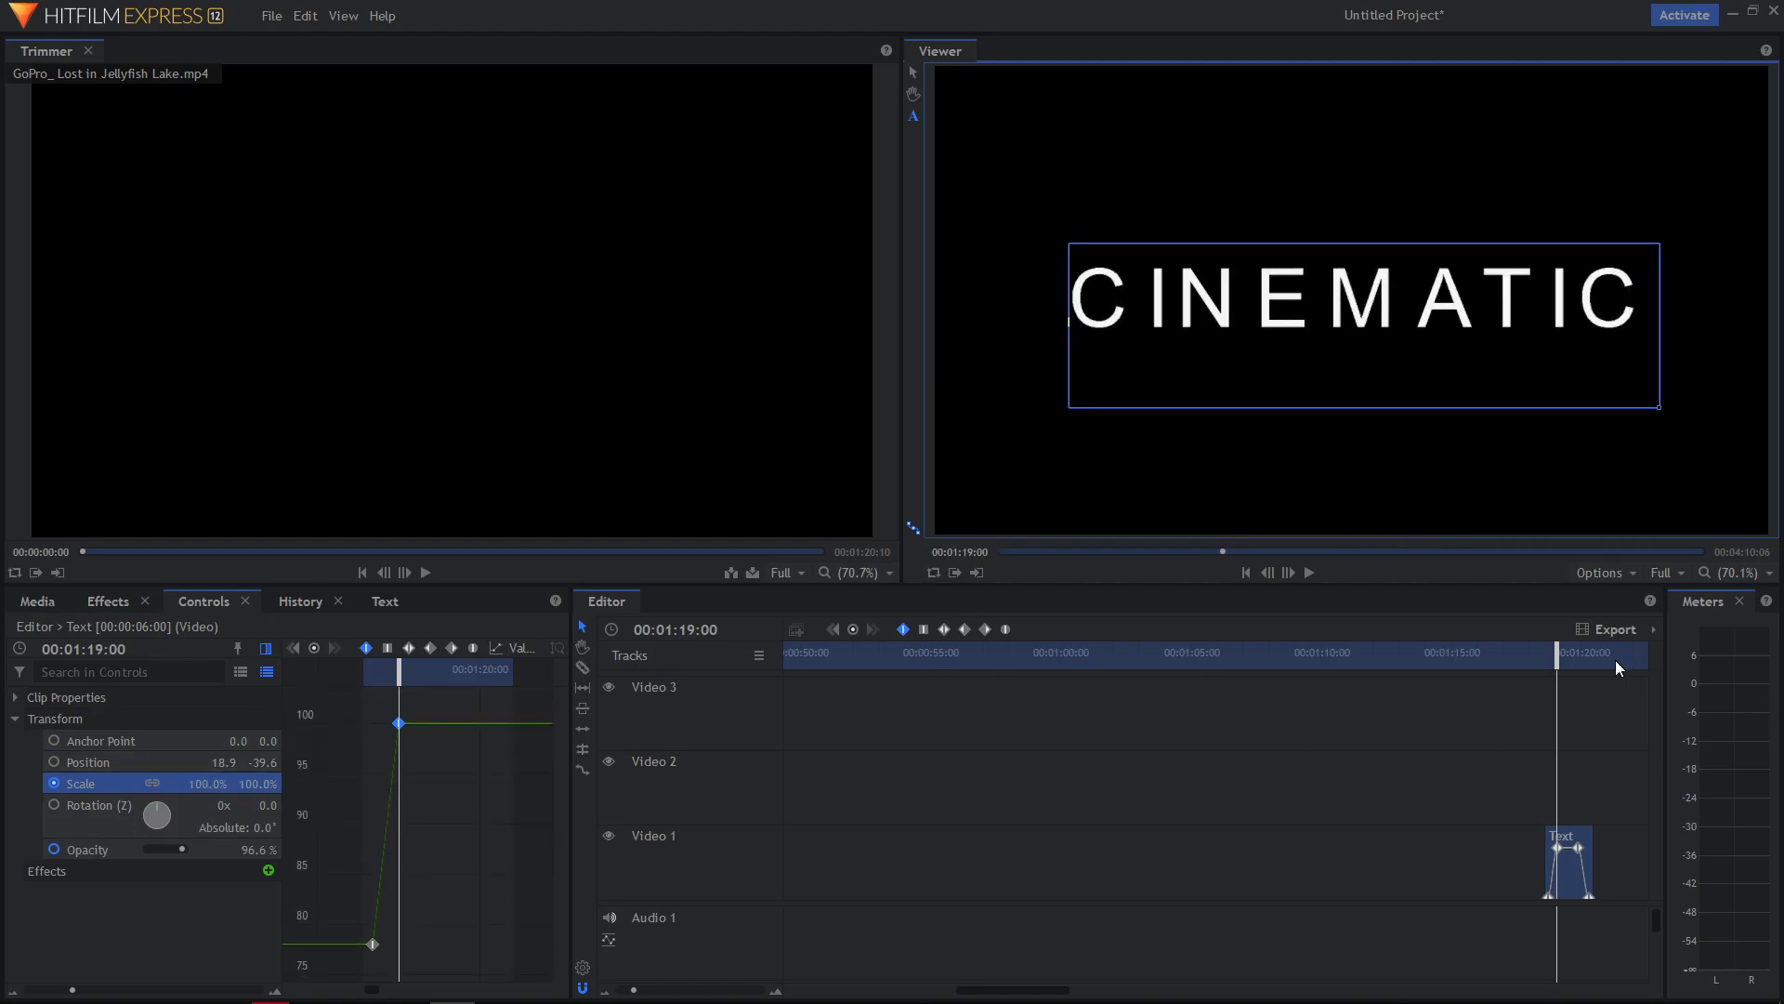
# Play back the text clip from just before its start to check the scale and fade animation.
pyautogui.moveTo(1546, 652); pyautogui.dragTo(1543, 656)
pyautogui.click(1534, 665)
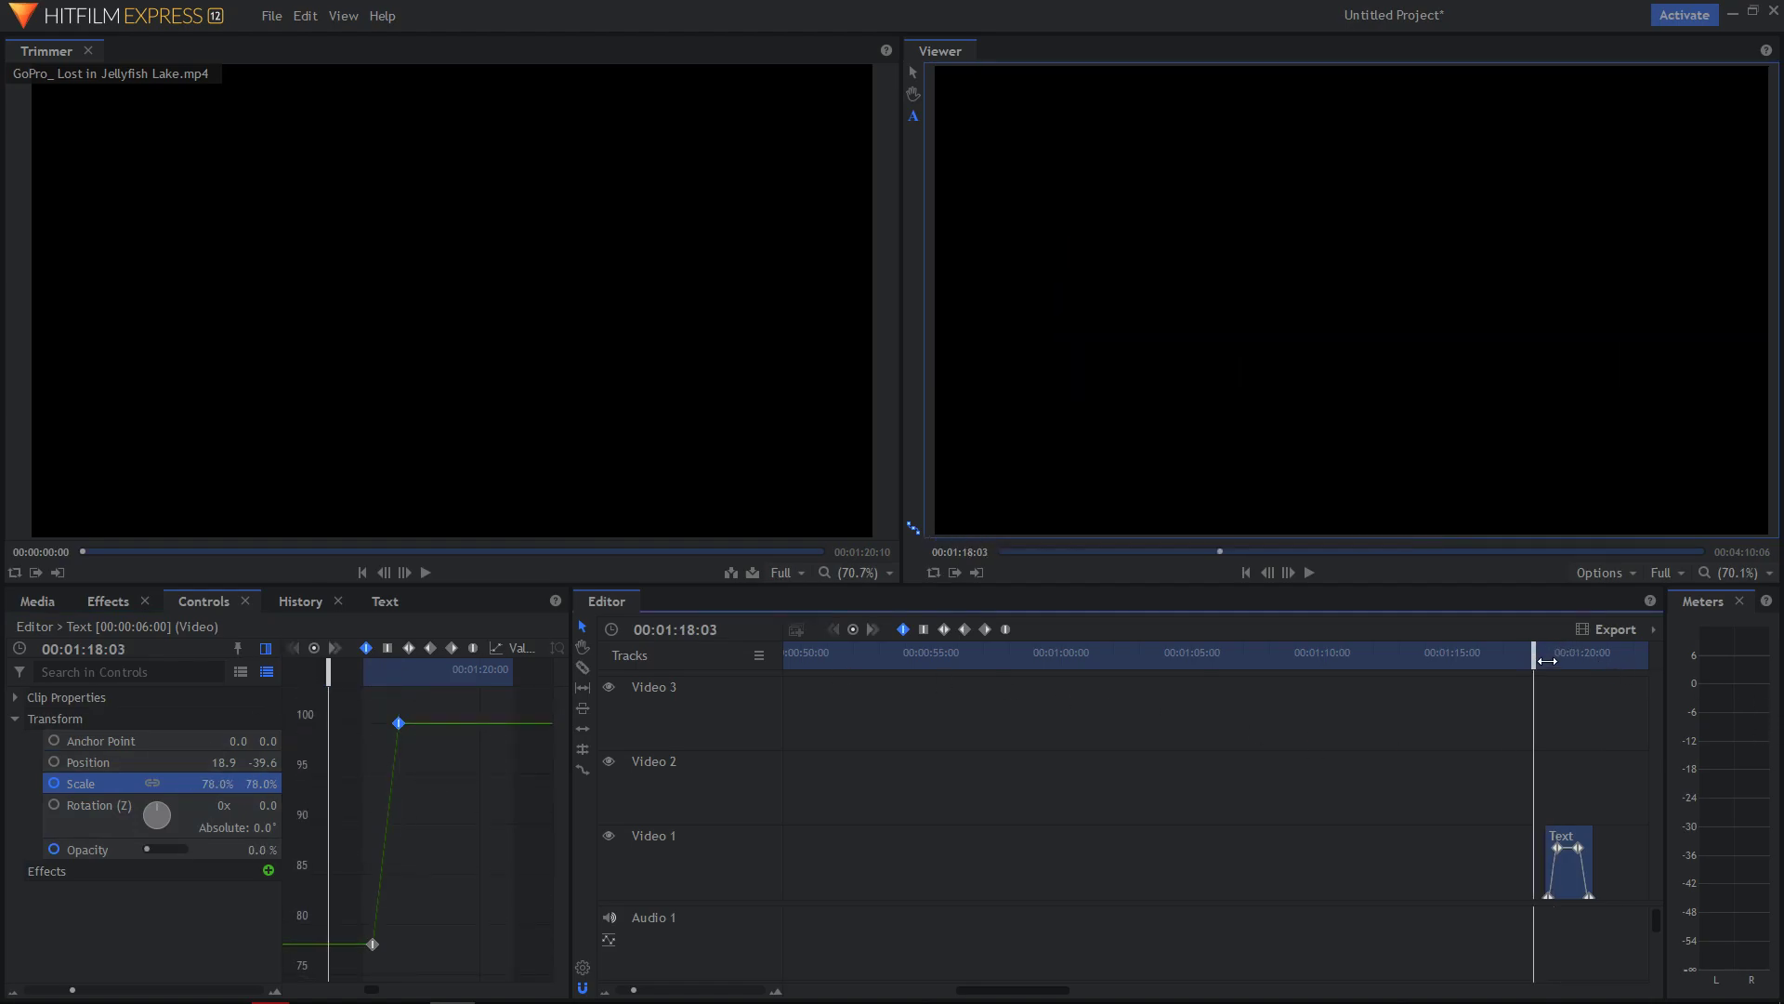
pyautogui.click(1309, 572)
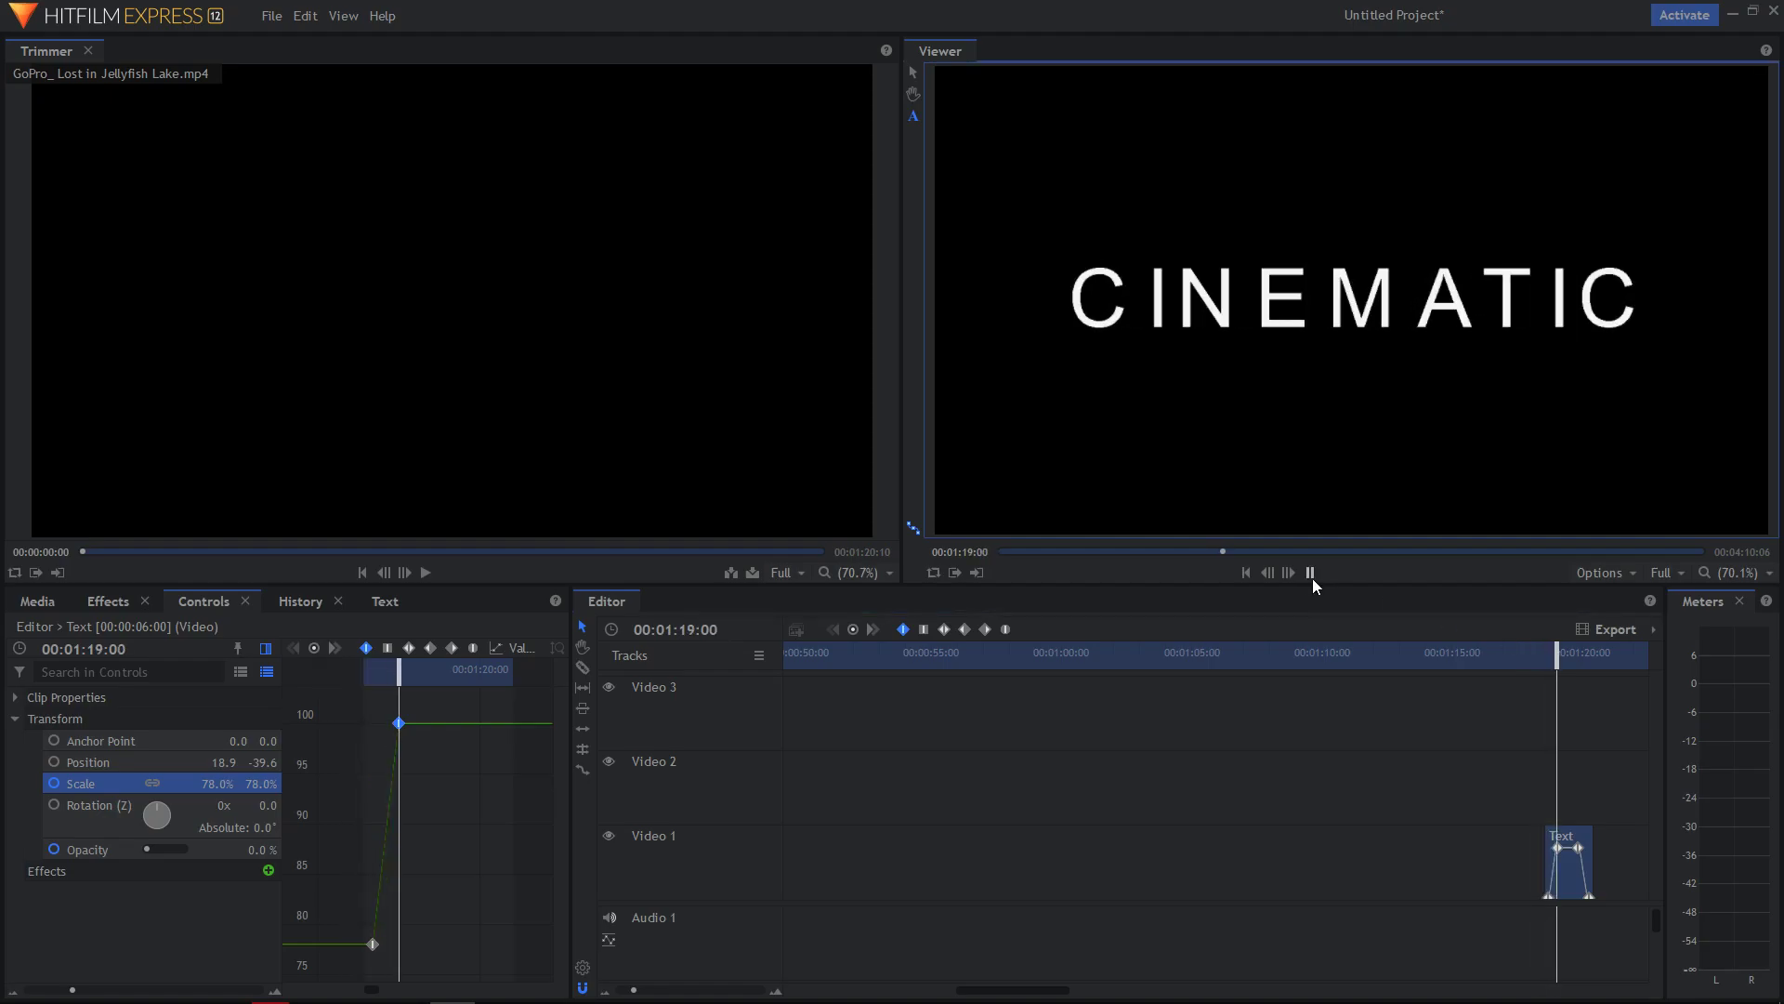
pyautogui.click(1310, 573)
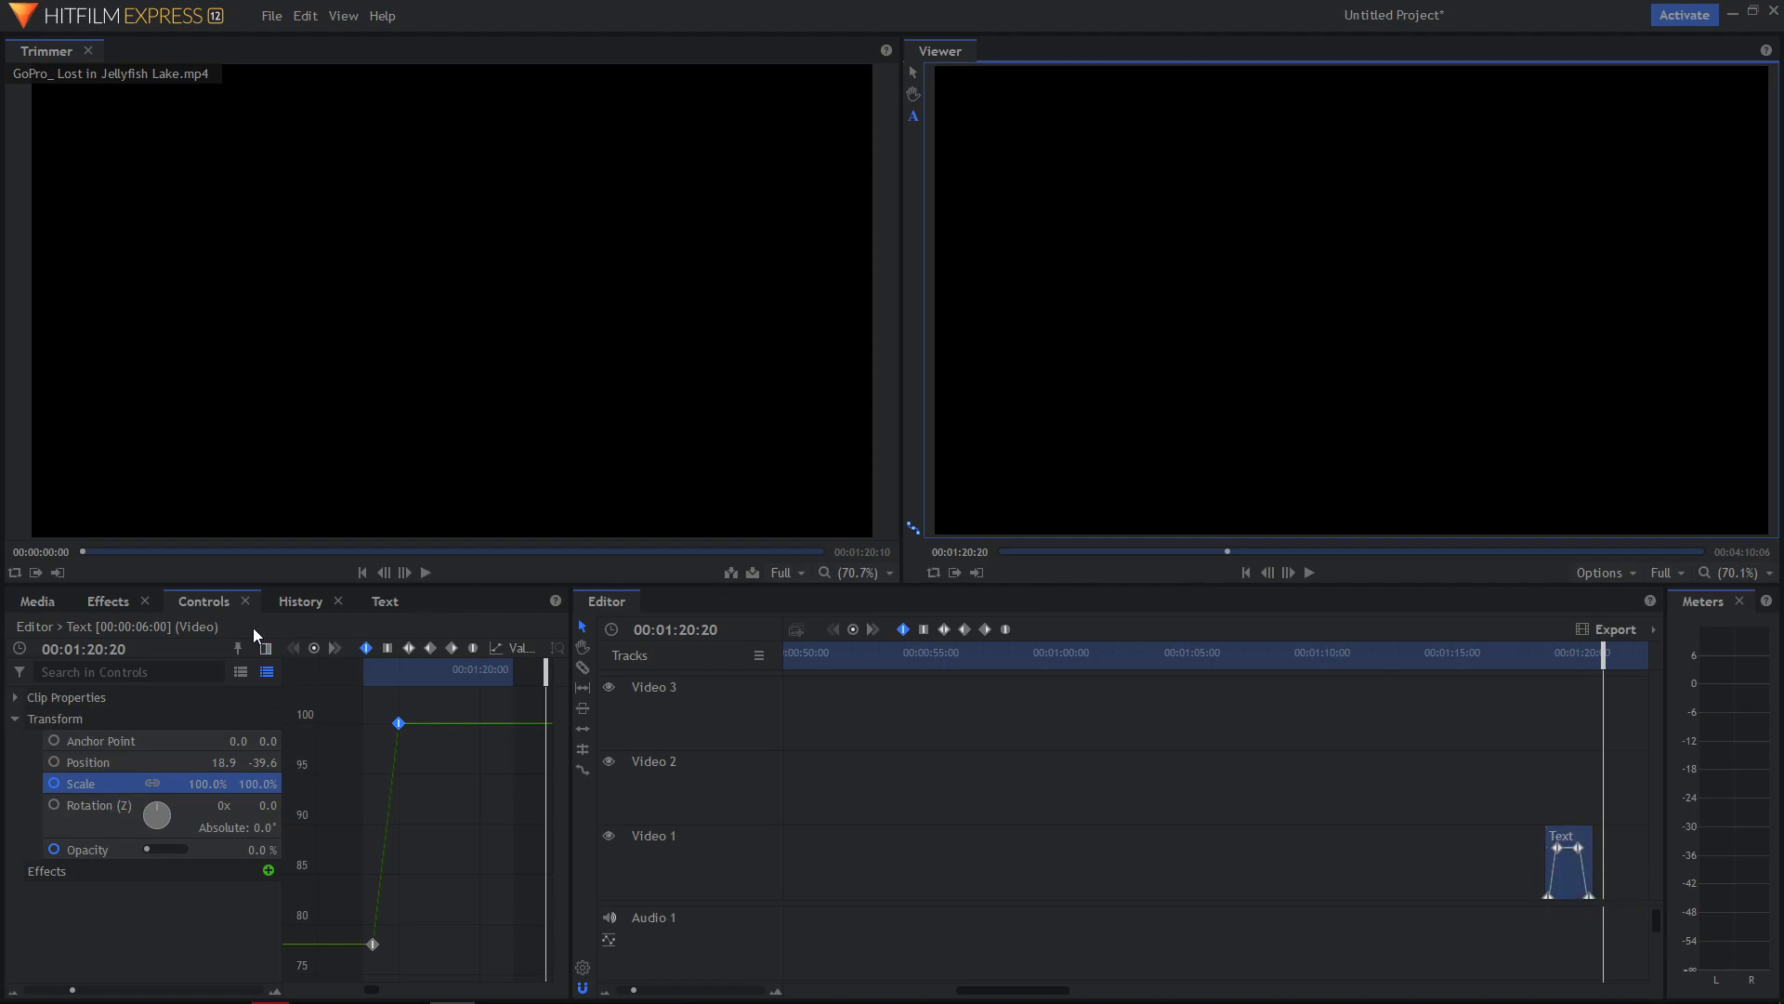
# Search the effects for blur and apply the Blur effect to the Text clip on Video 1.
pyautogui.click(119, 604)
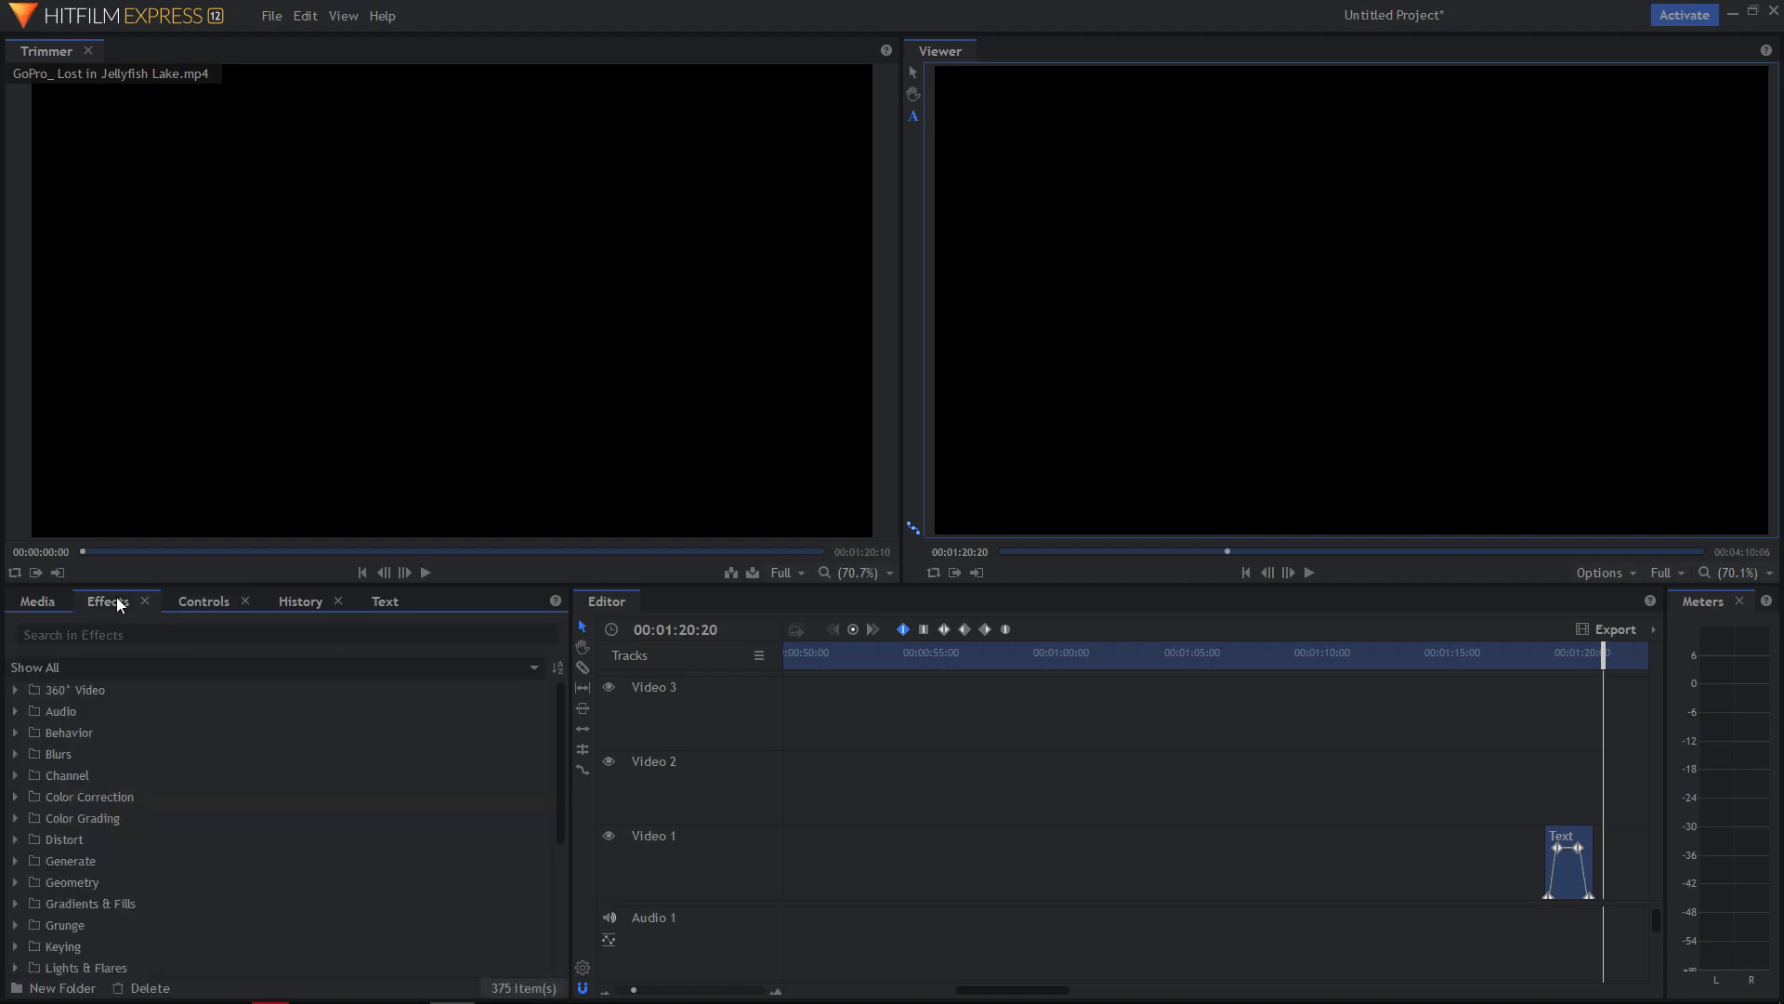
pyautogui.click(201, 637)
pyautogui.write('blur')
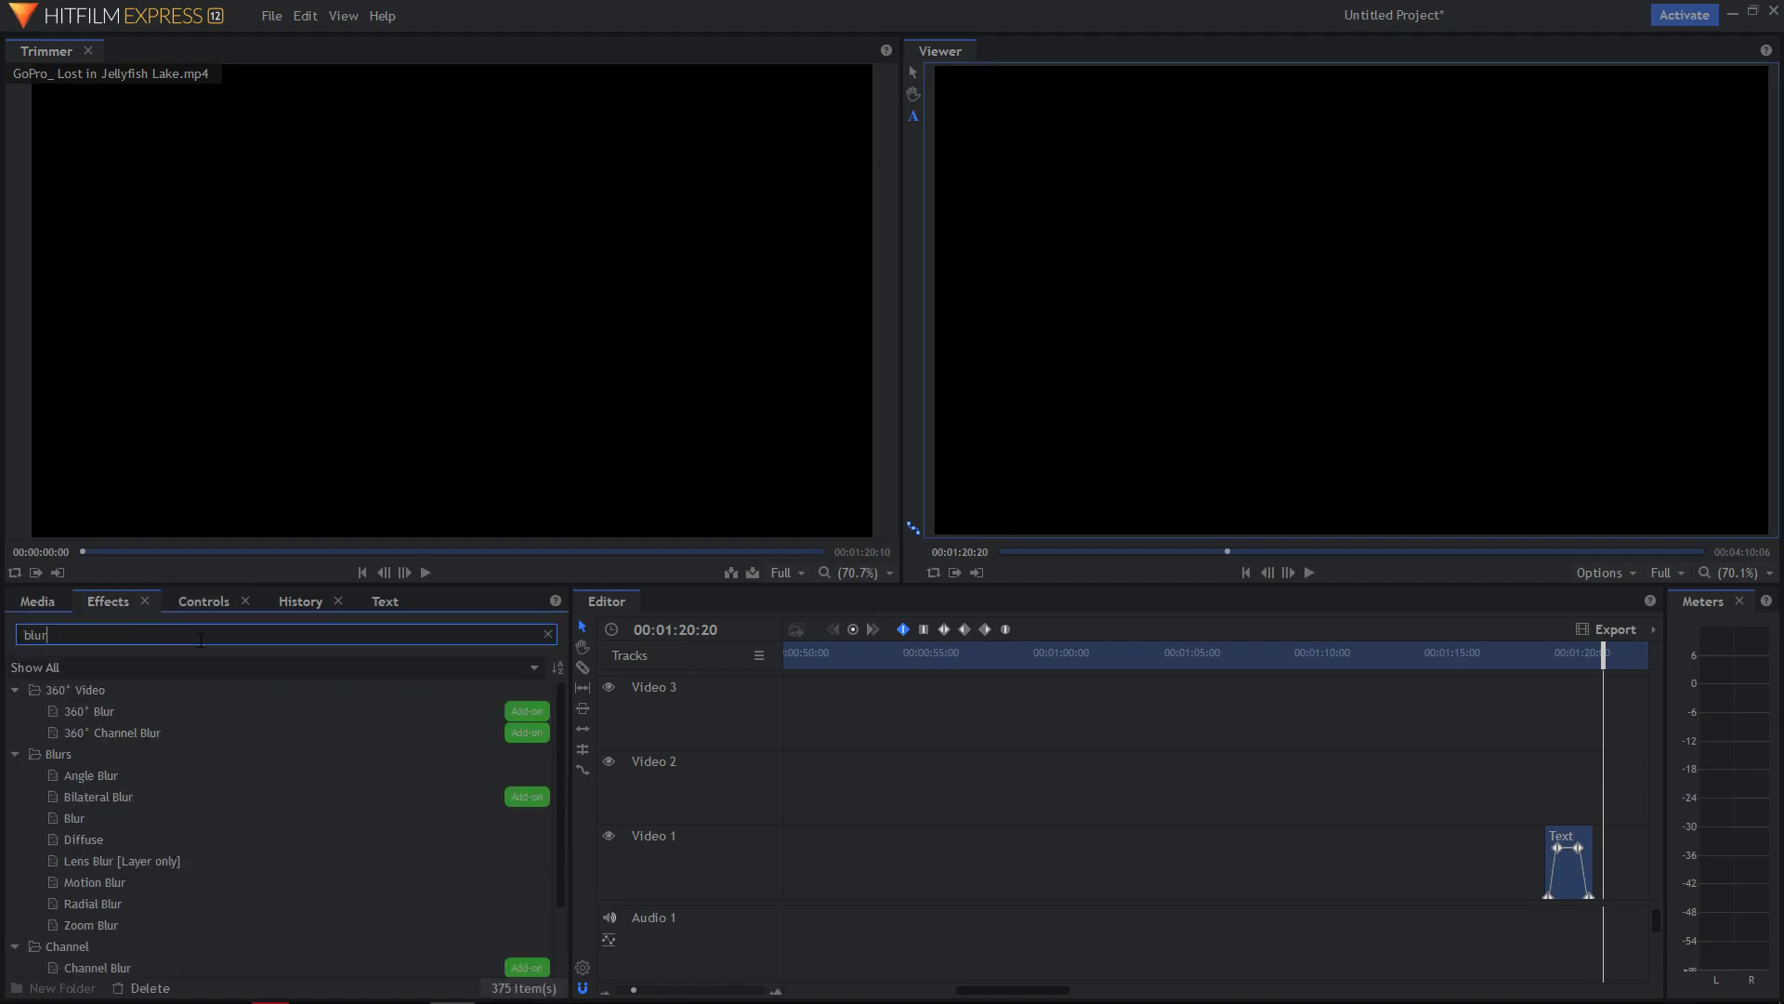
pyautogui.scroll(-1, 196, 771)
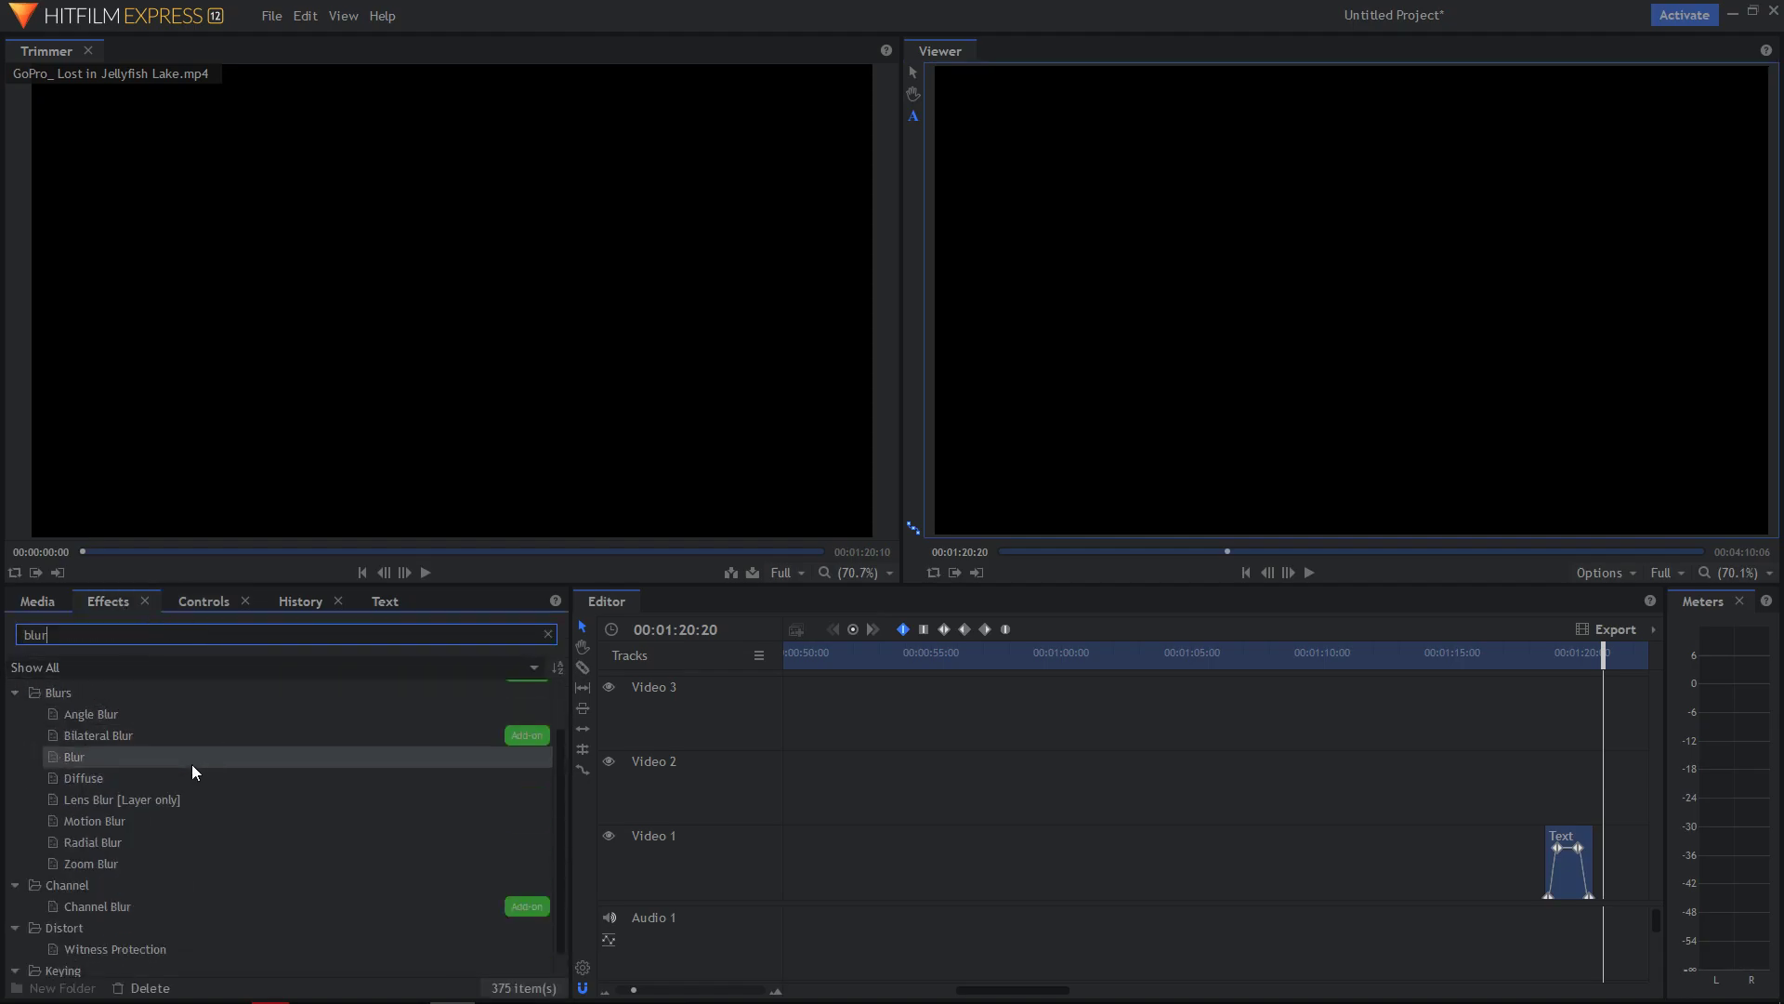
pyautogui.click(140, 760)
pyautogui.moveTo(128, 768); pyautogui.dragTo(1579, 864)
# Play back the text clip from just before its start to check the Blur effect.
pyautogui.click(1531, 655)
pyautogui.press('space')
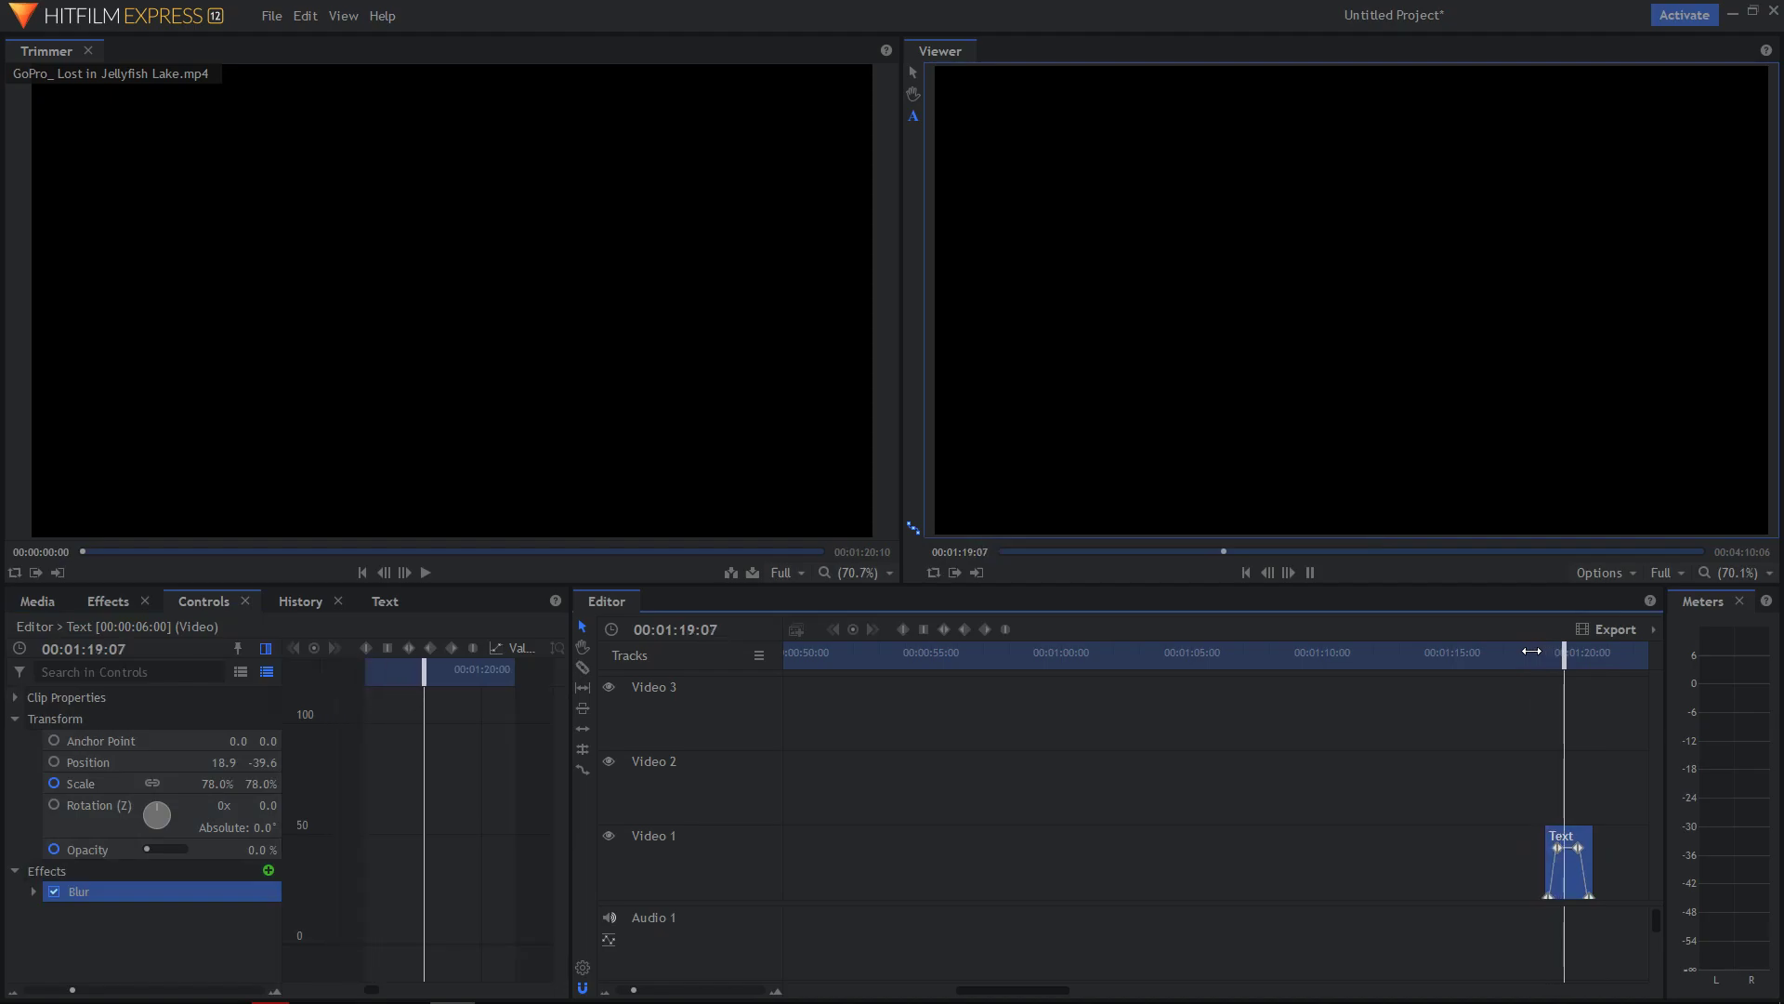
pyautogui.press('space')
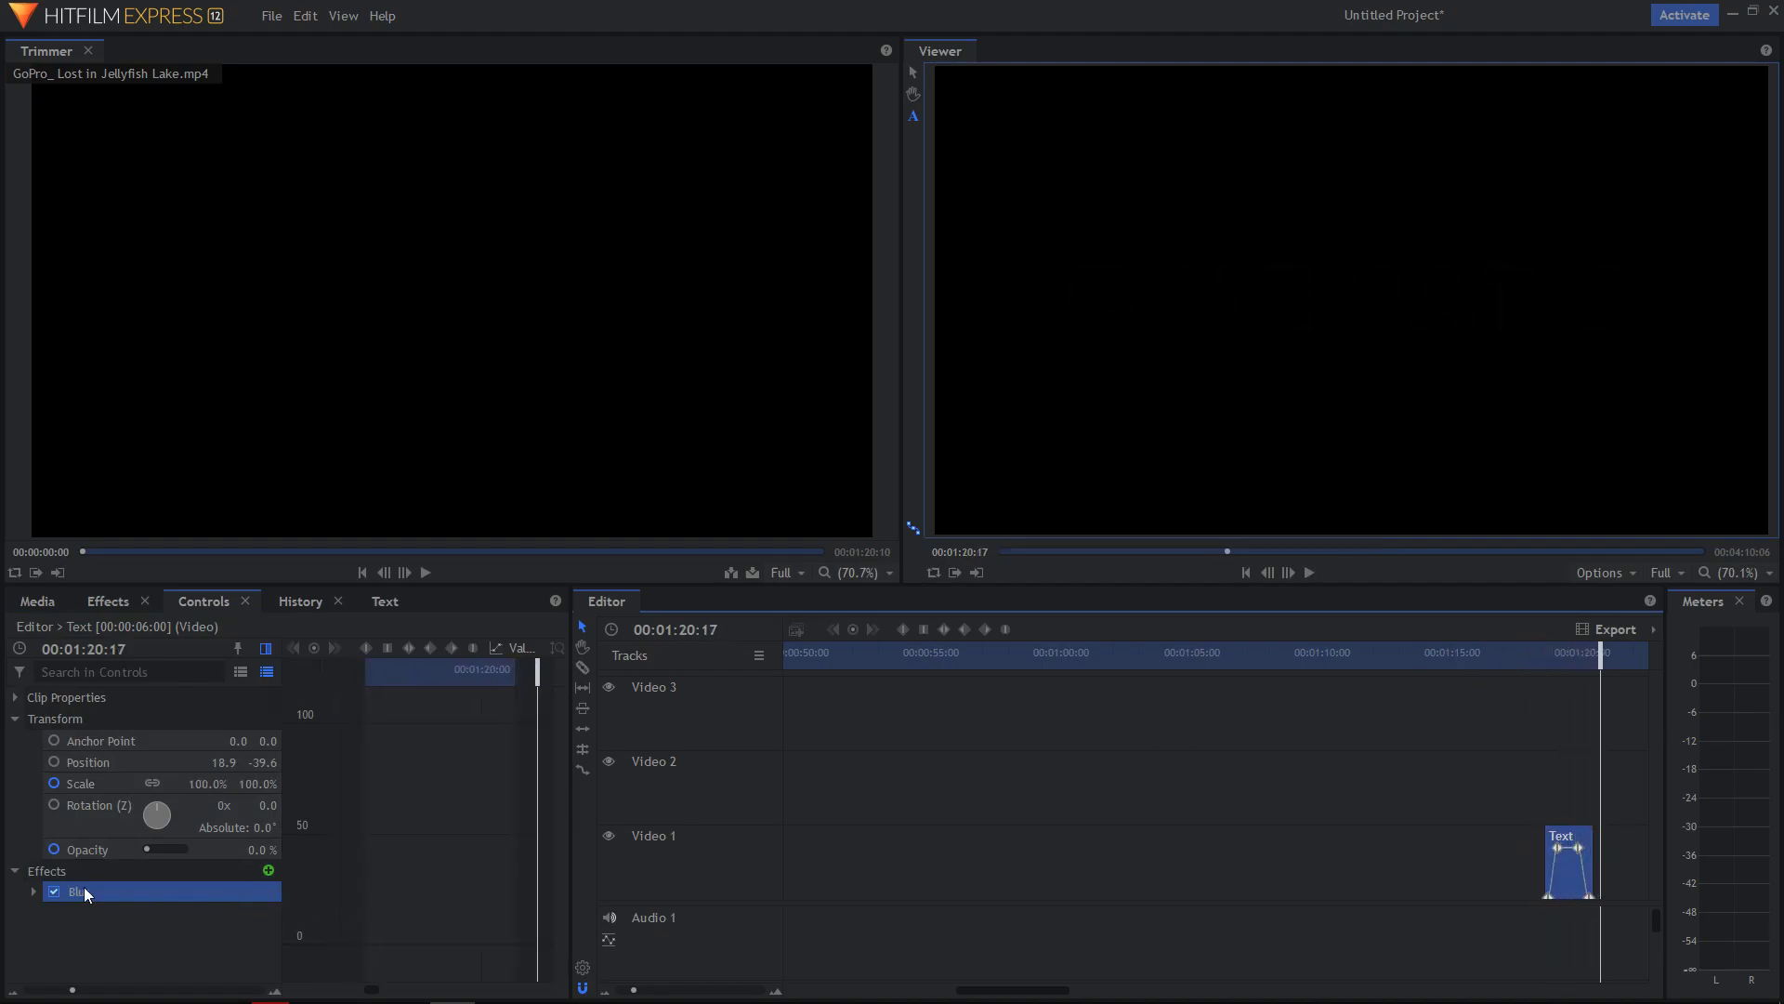
# Keyframe the text's blur radius from 5 px at 00:01:18:16 to 0 px at 00:01:18:23 and play back the clip.
pyautogui.click(33, 892)
pyautogui.scroll(-1, 140, 911)
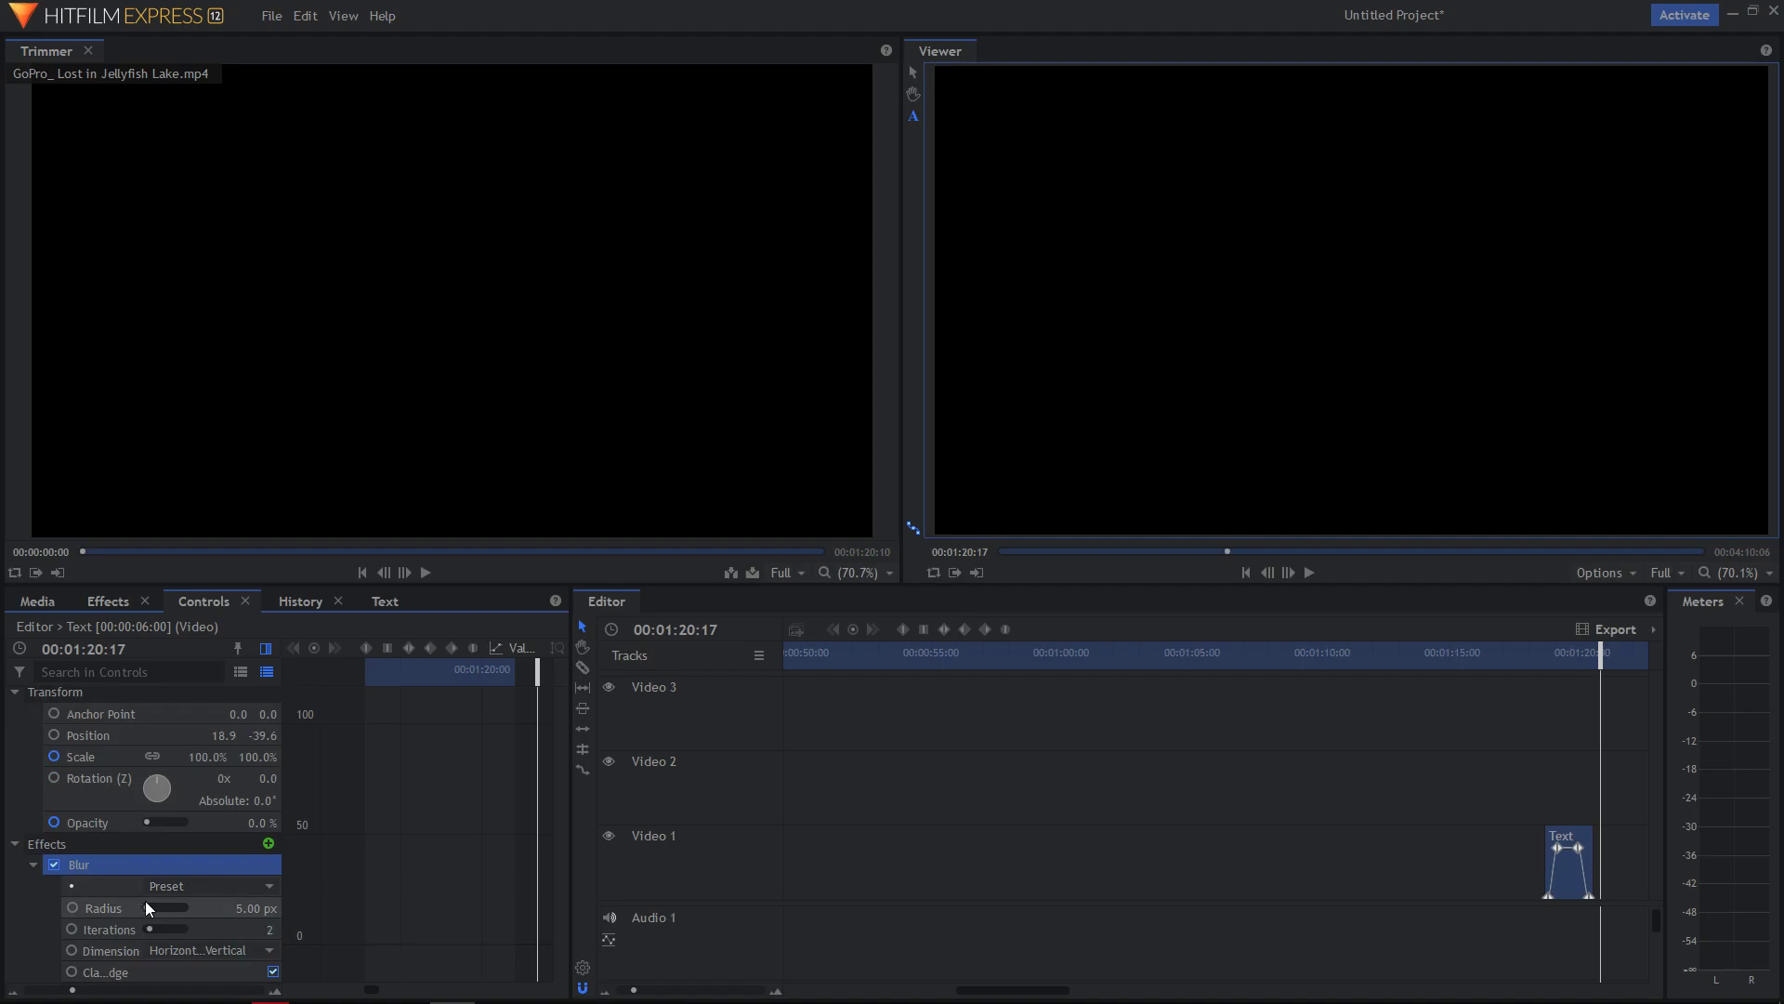
pyautogui.click(1561, 655)
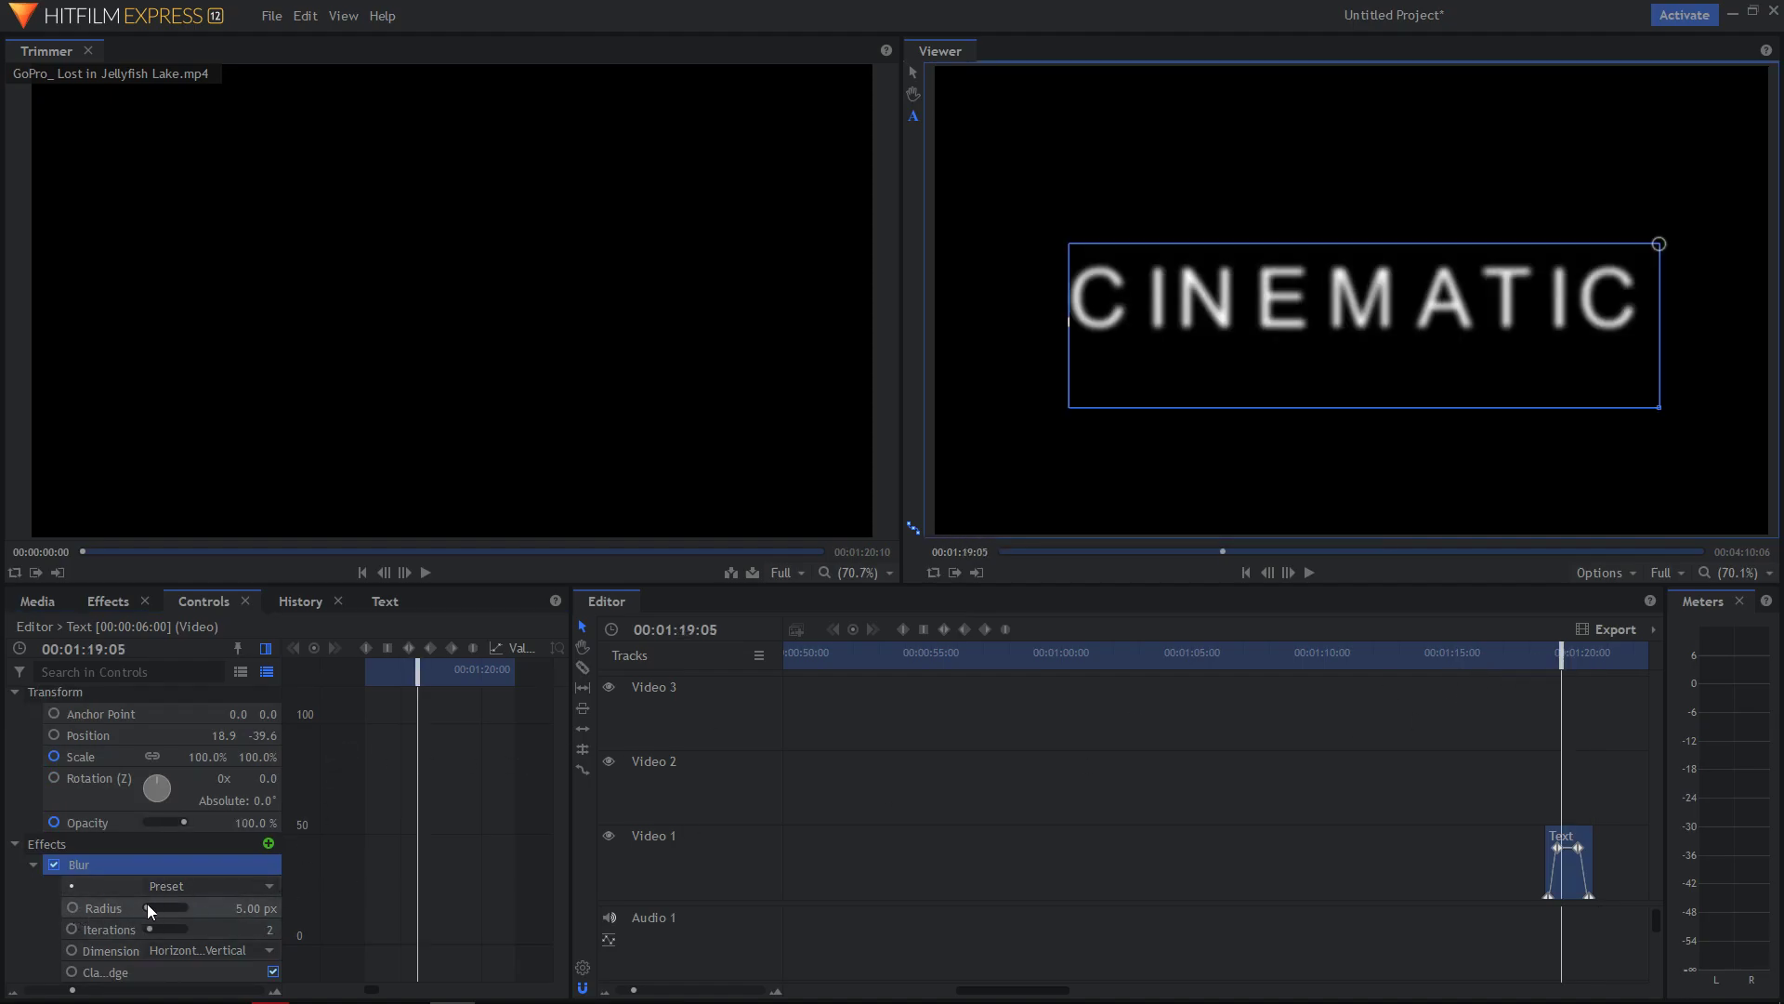
pyautogui.moveTo(1579, 666); pyautogui.dragTo(1547, 661)
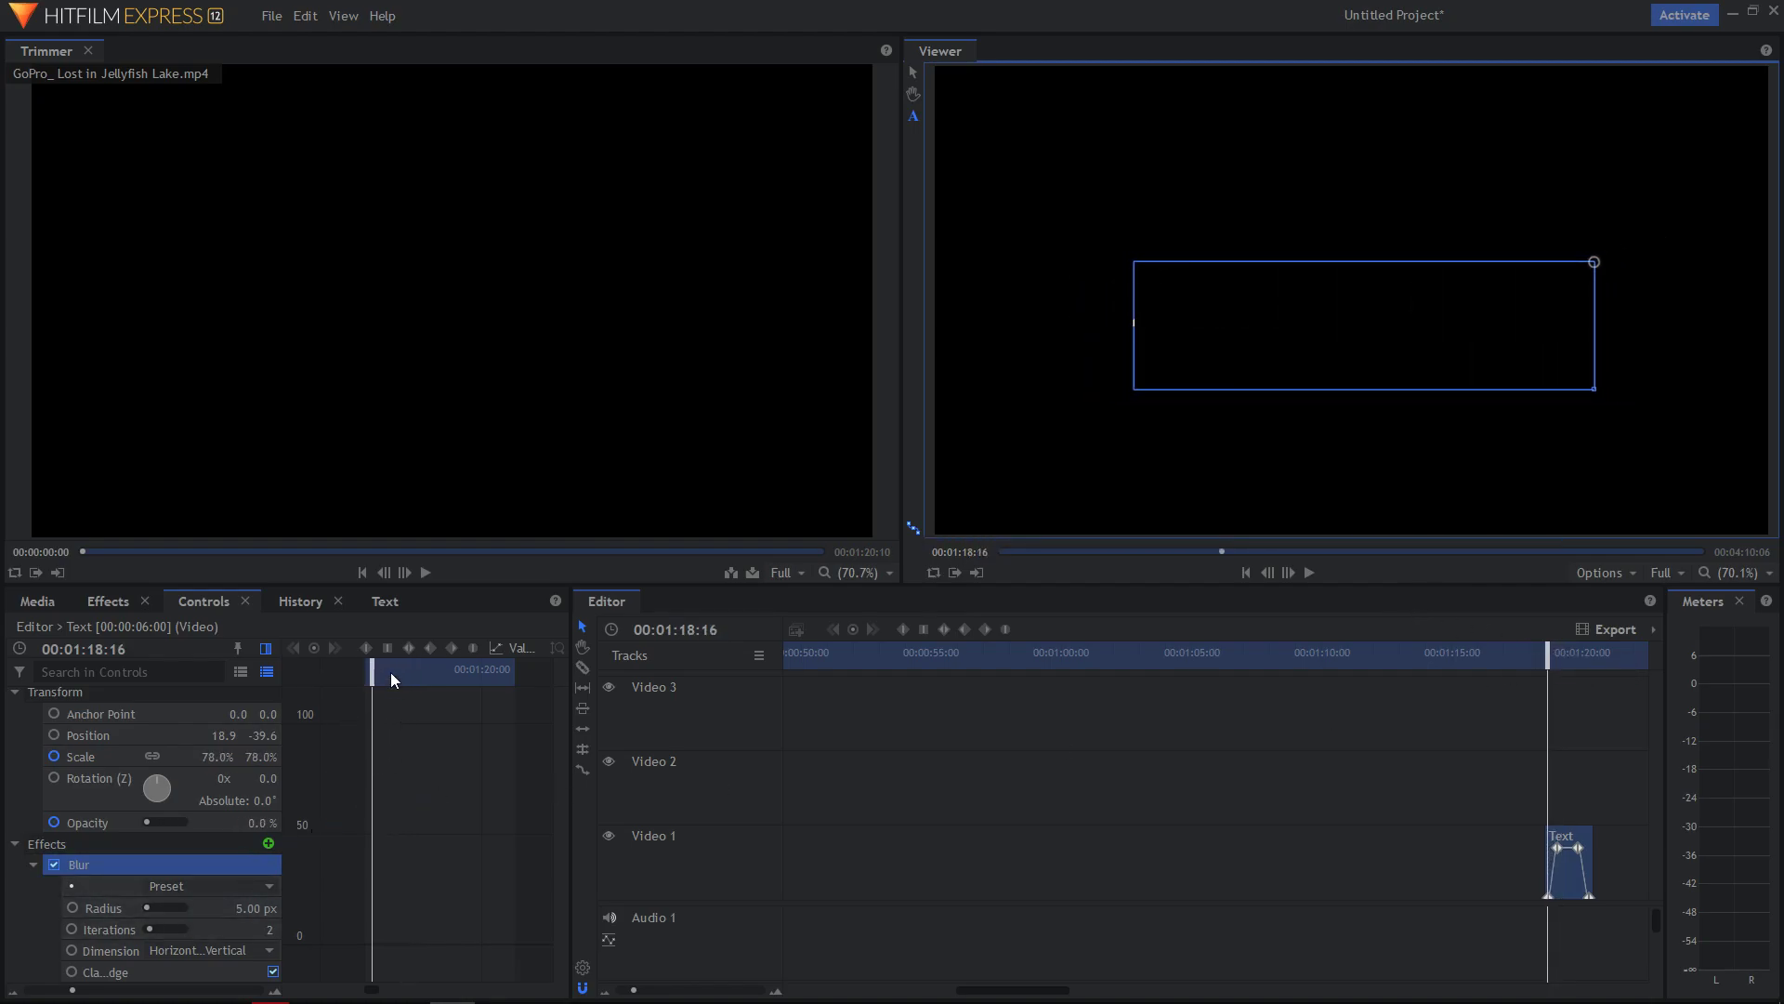
pyautogui.click(72, 907)
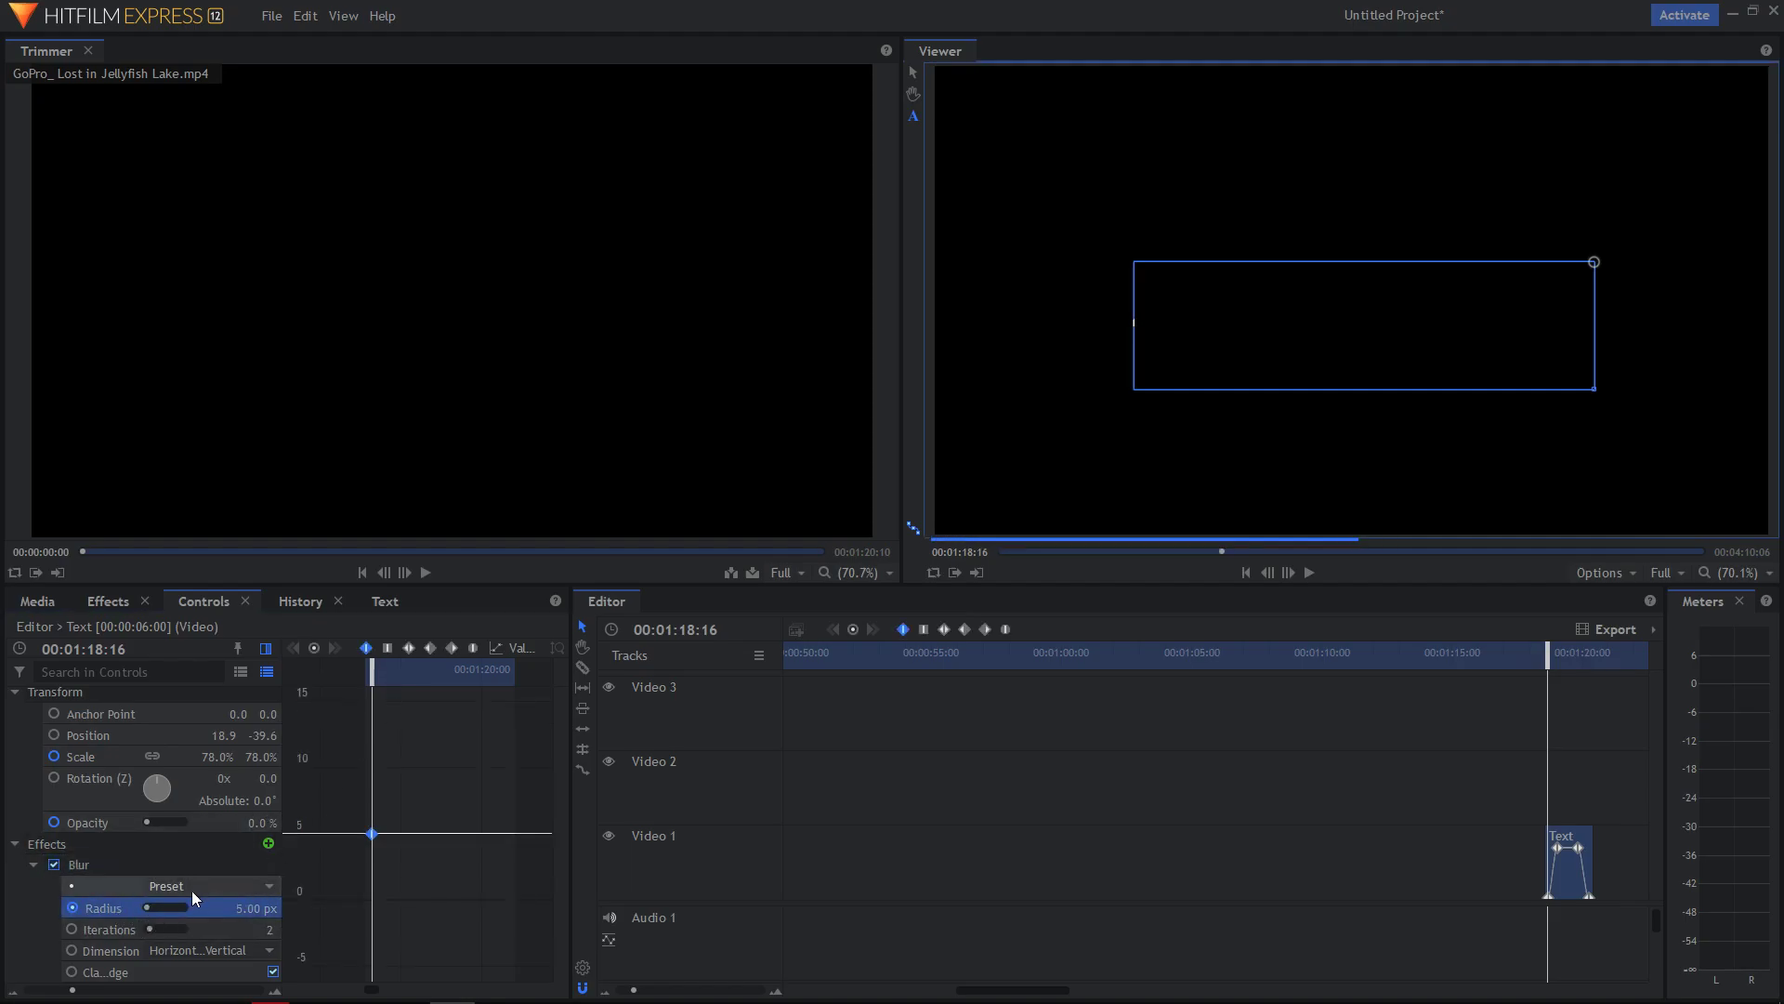
pyautogui.moveTo(368, 672); pyautogui.dragTo(387, 672)
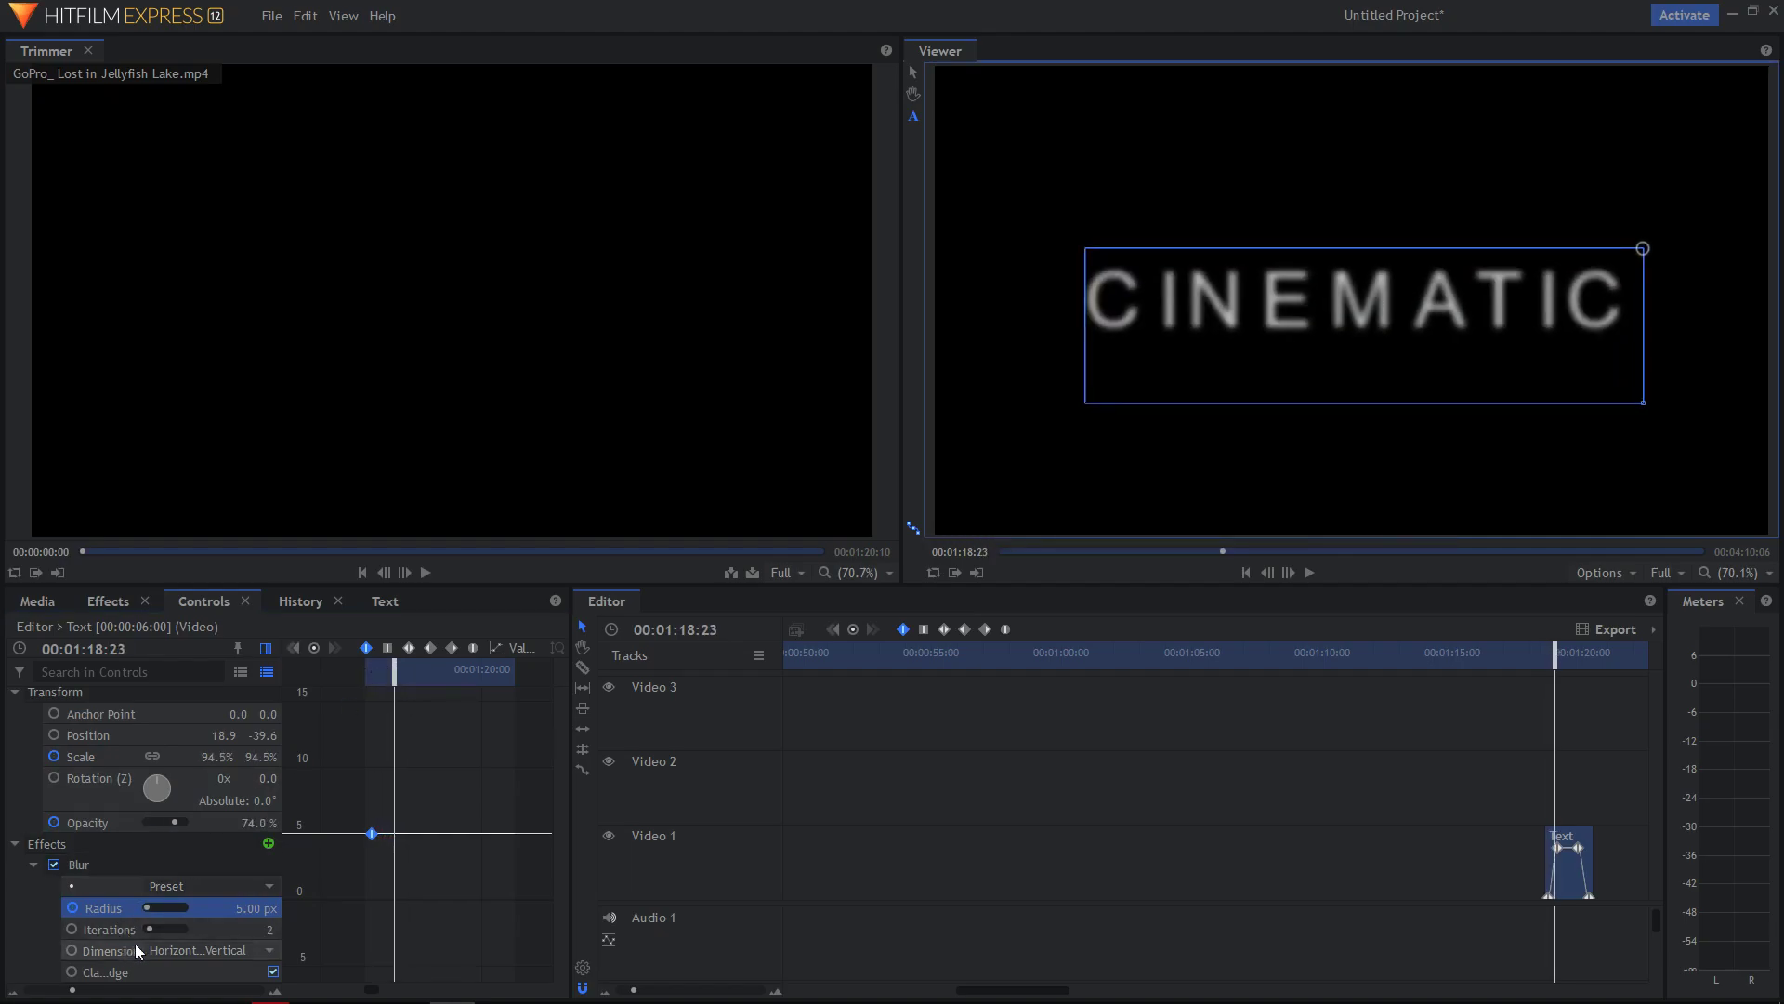
pyautogui.moveTo(148, 905); pyautogui.dragTo(104, 908)
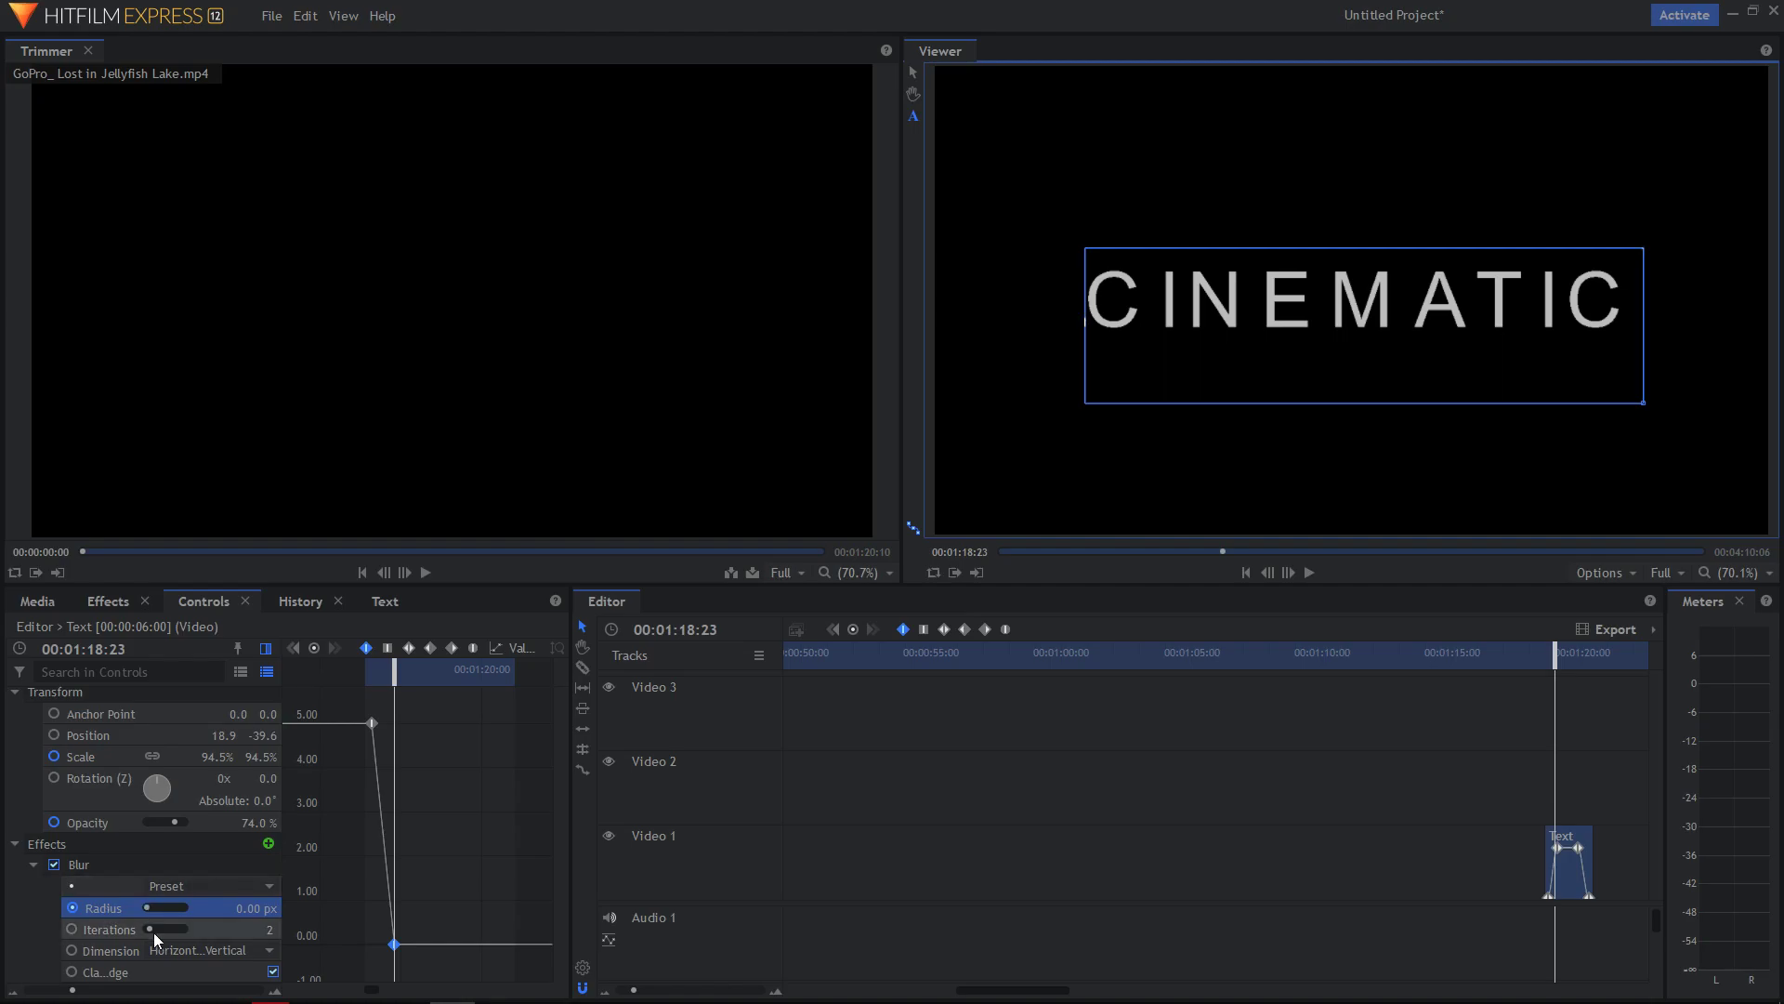
pyautogui.moveTo(393, 680); pyautogui.dragTo(370, 677)
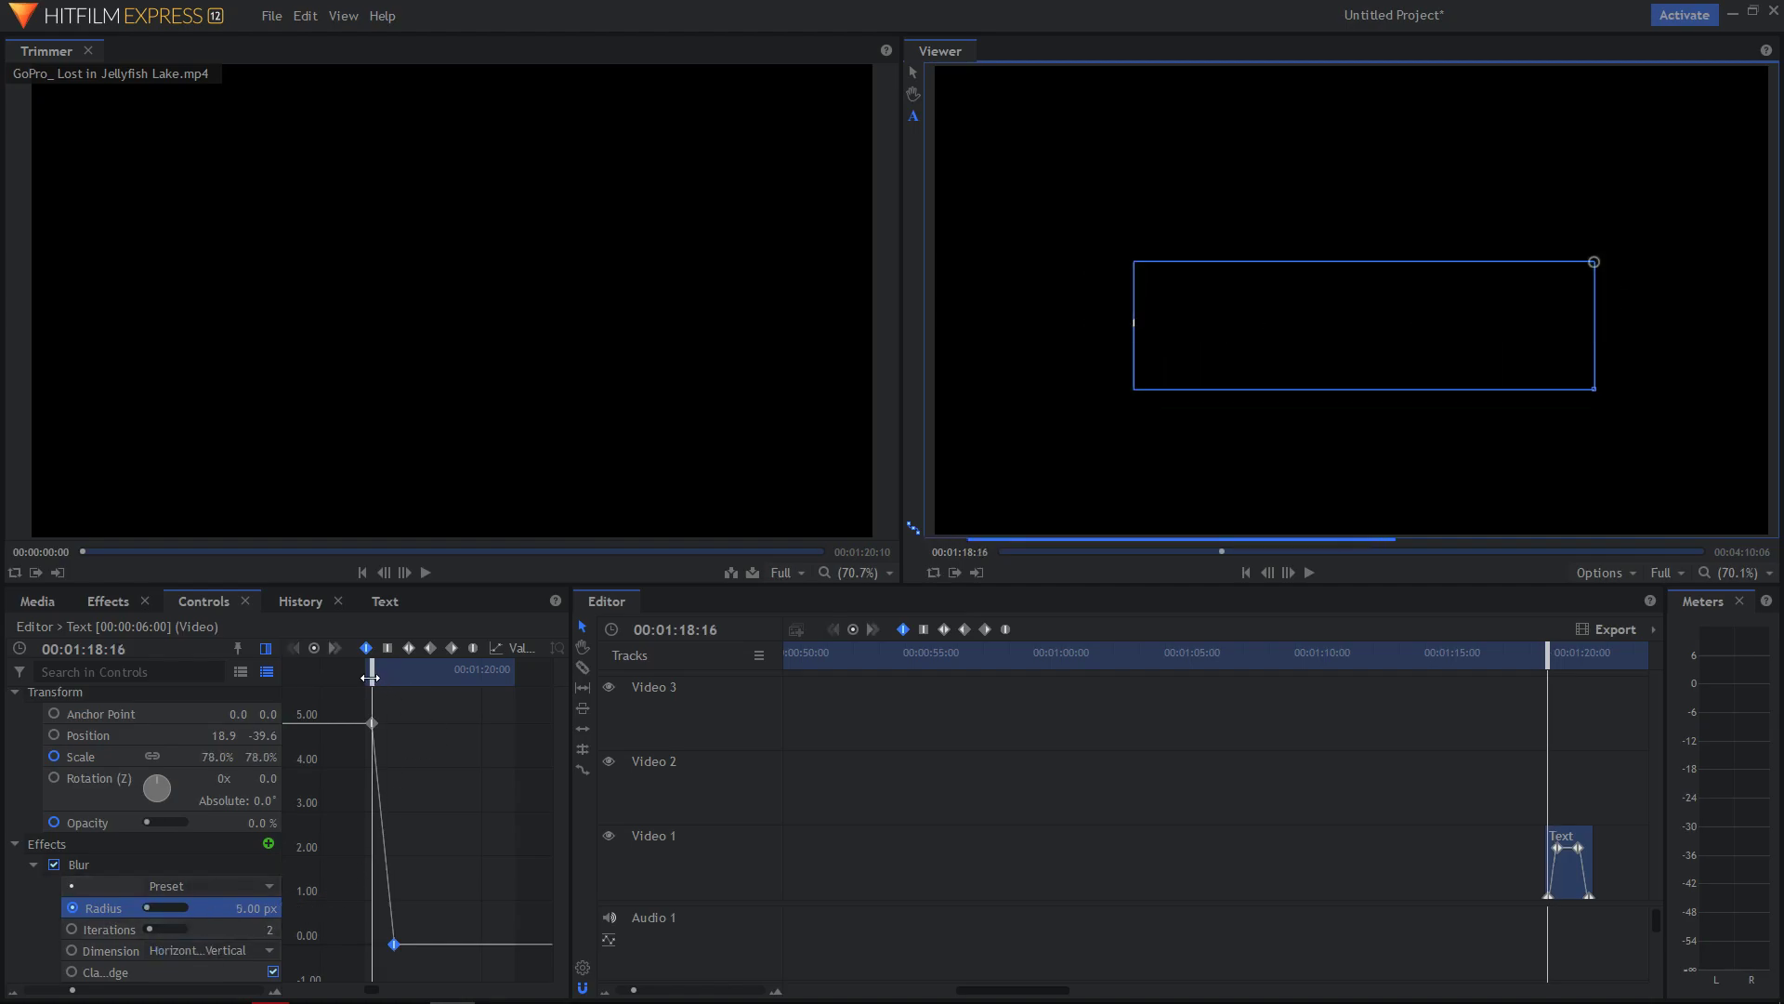
pyautogui.press('space')
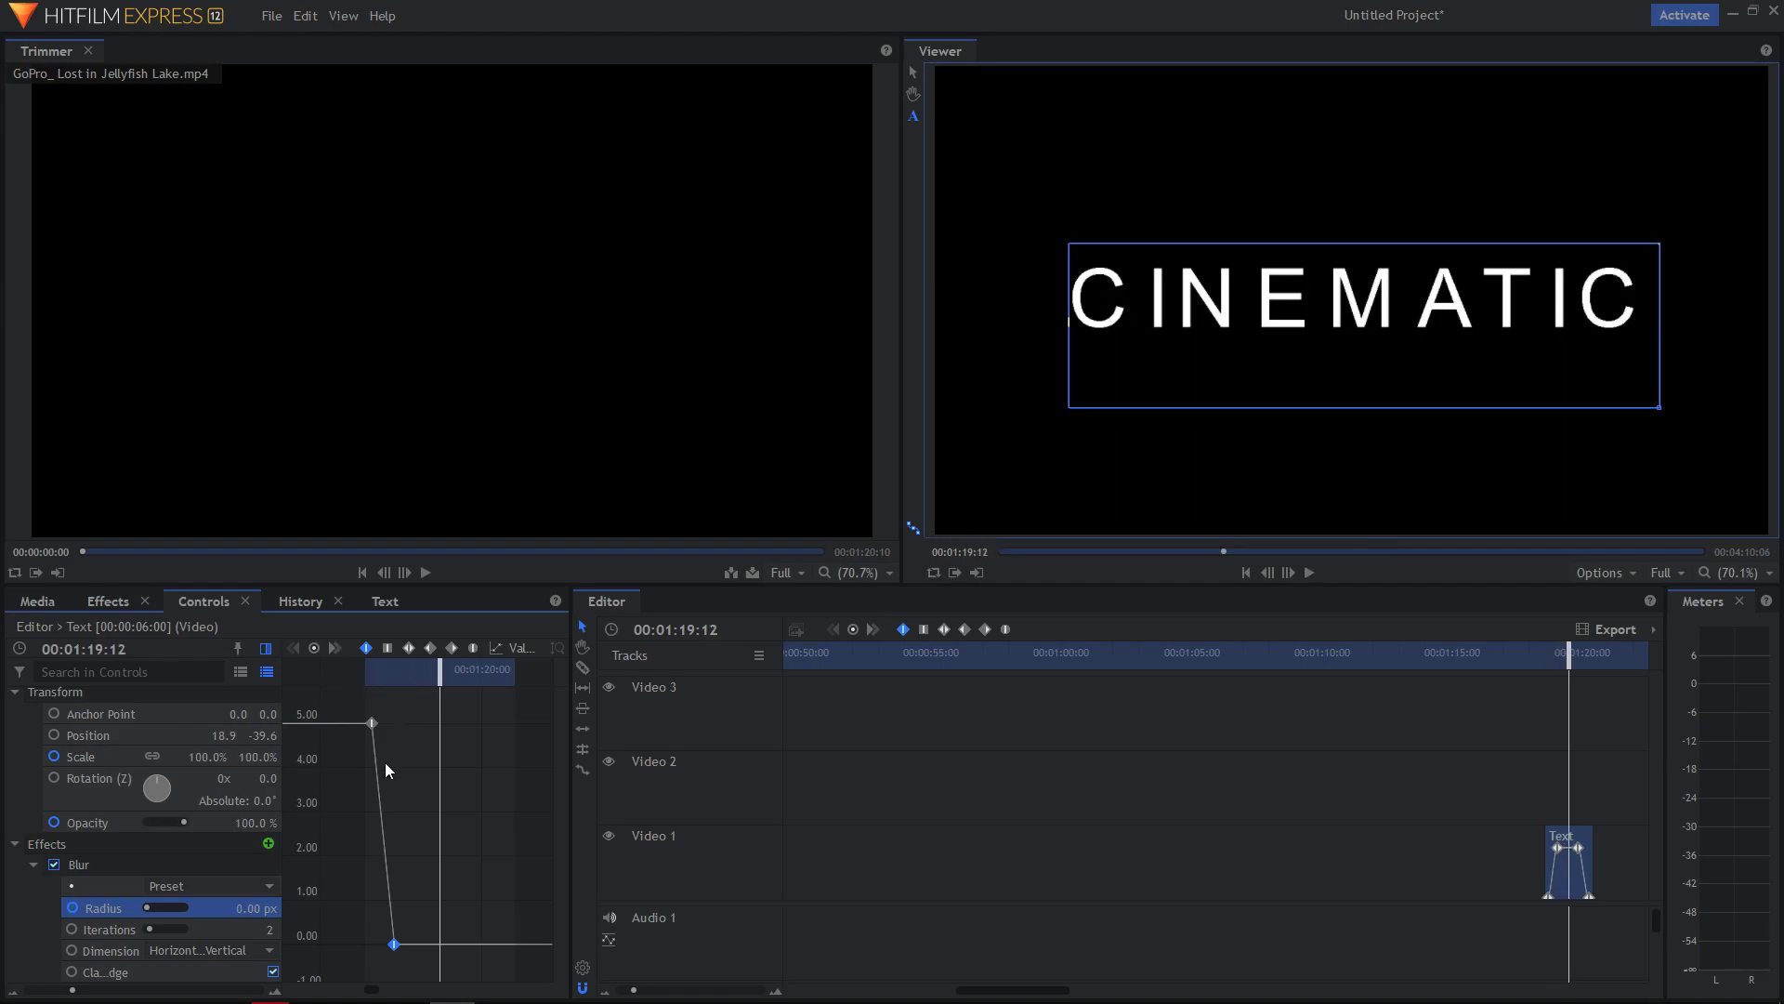
# Move the two blur radius keyframes to about 00:01:19:03 and 00:01:19:14, and play back the text clip from its start.
pyautogui.moveTo(394, 944); pyautogui.dragTo(446, 944)
pyautogui.moveTo(372, 723); pyautogui.dragTo(410, 723)
pyautogui.click(368, 669)
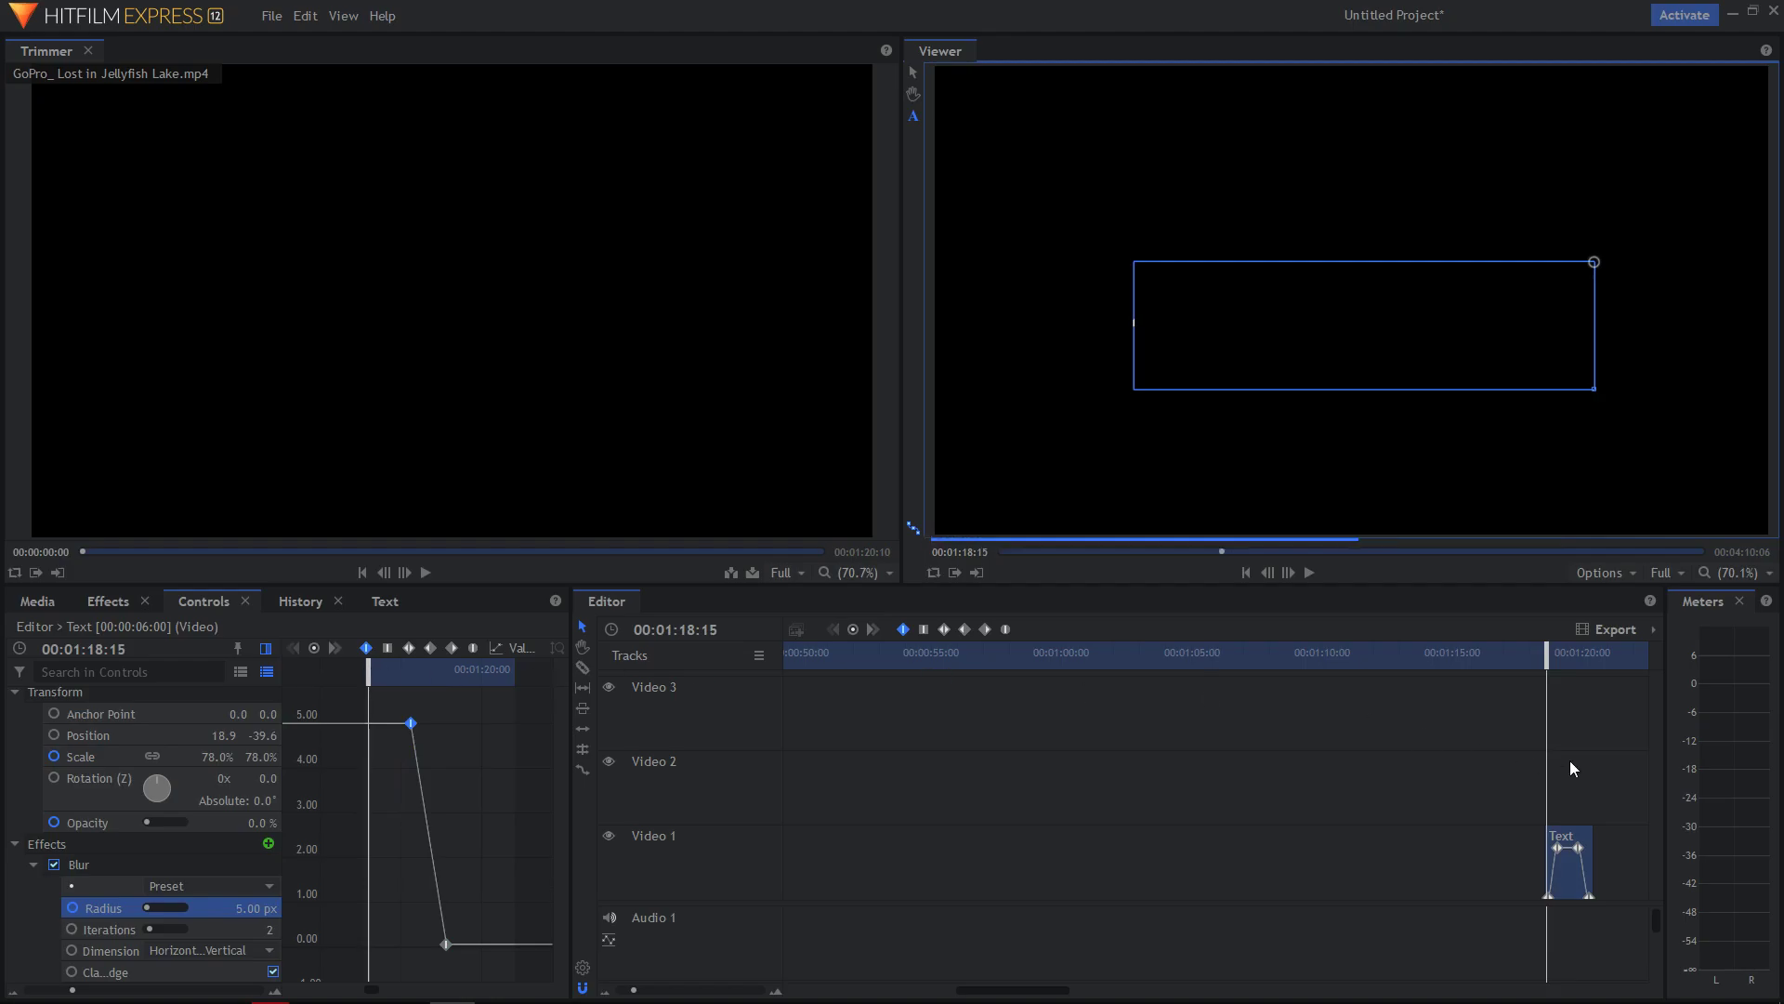
pyautogui.click(1305, 578)
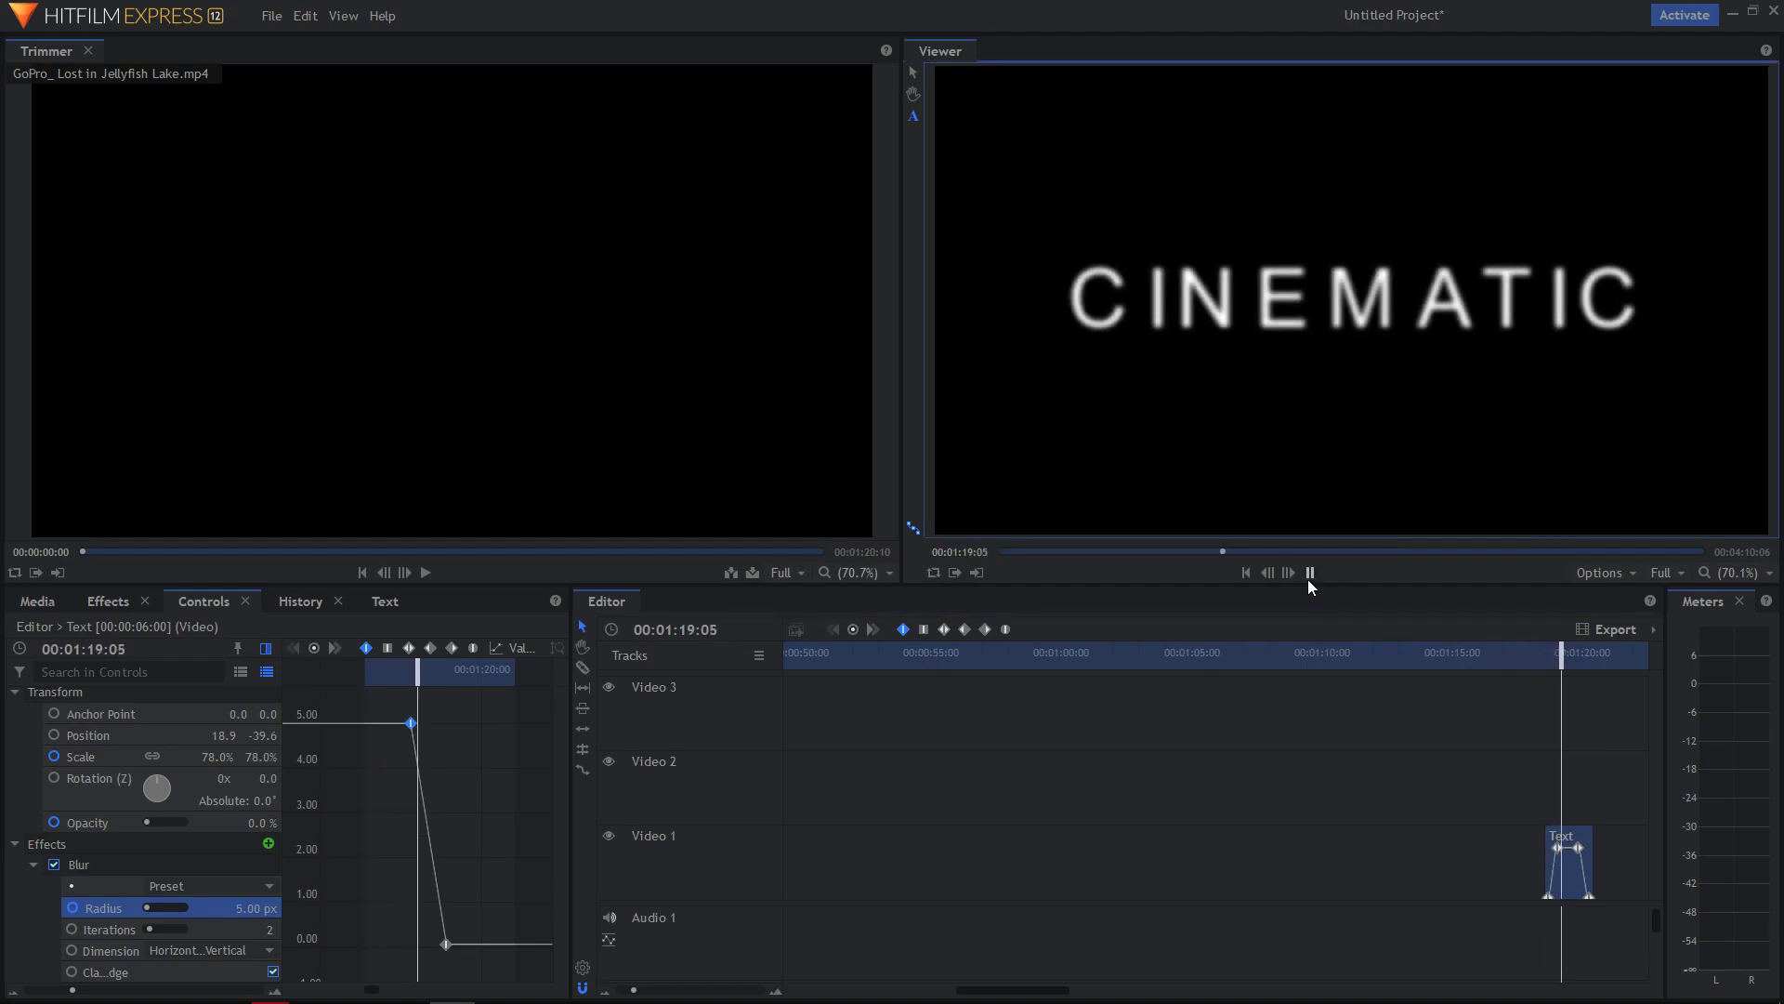
pyautogui.click(1312, 575)
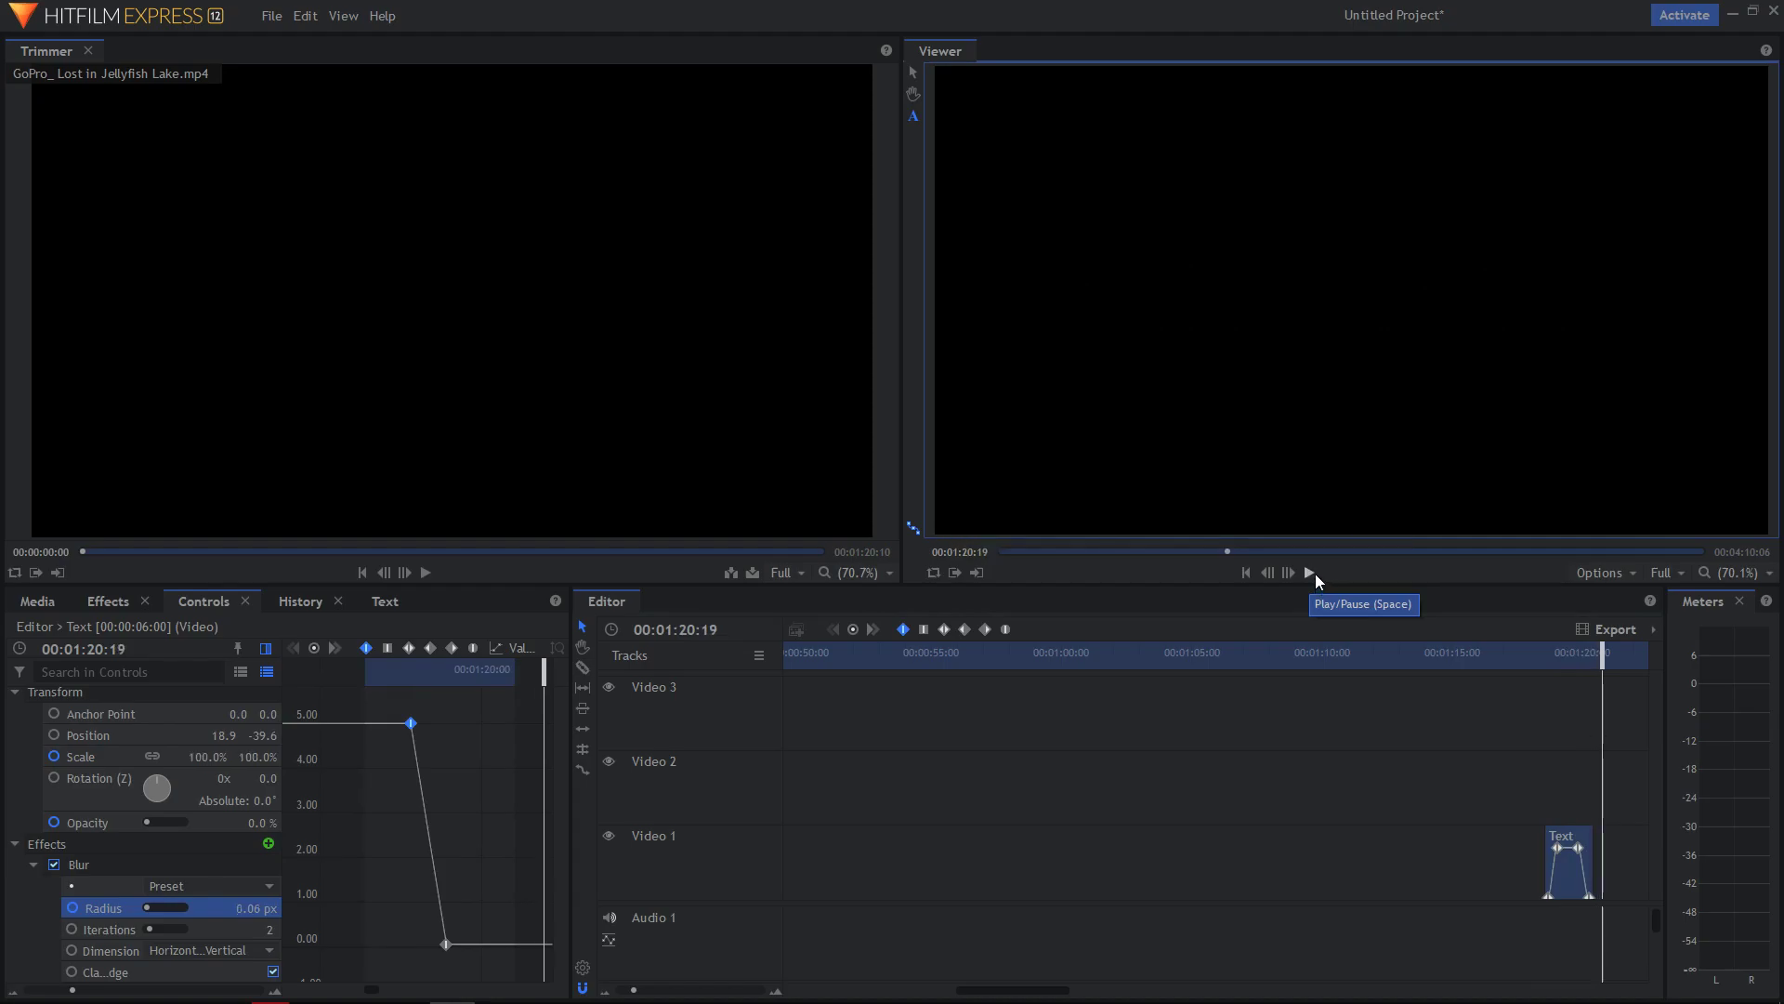
pyautogui.click(1535, 655)
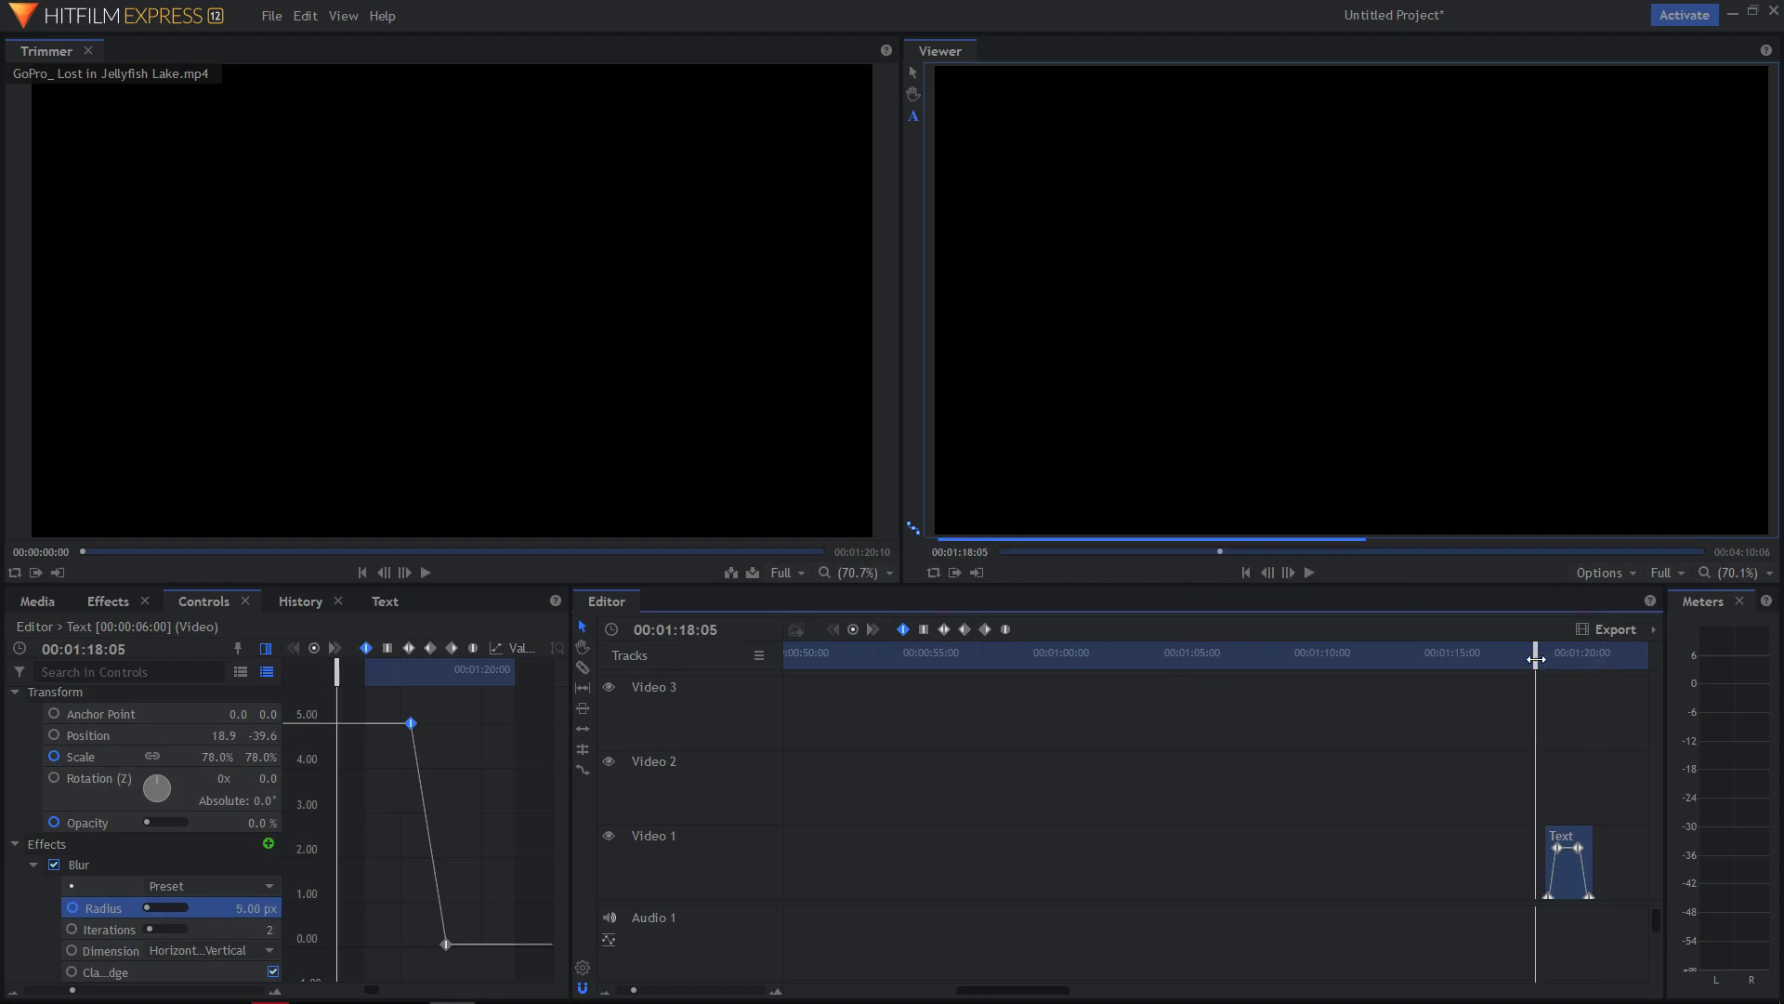